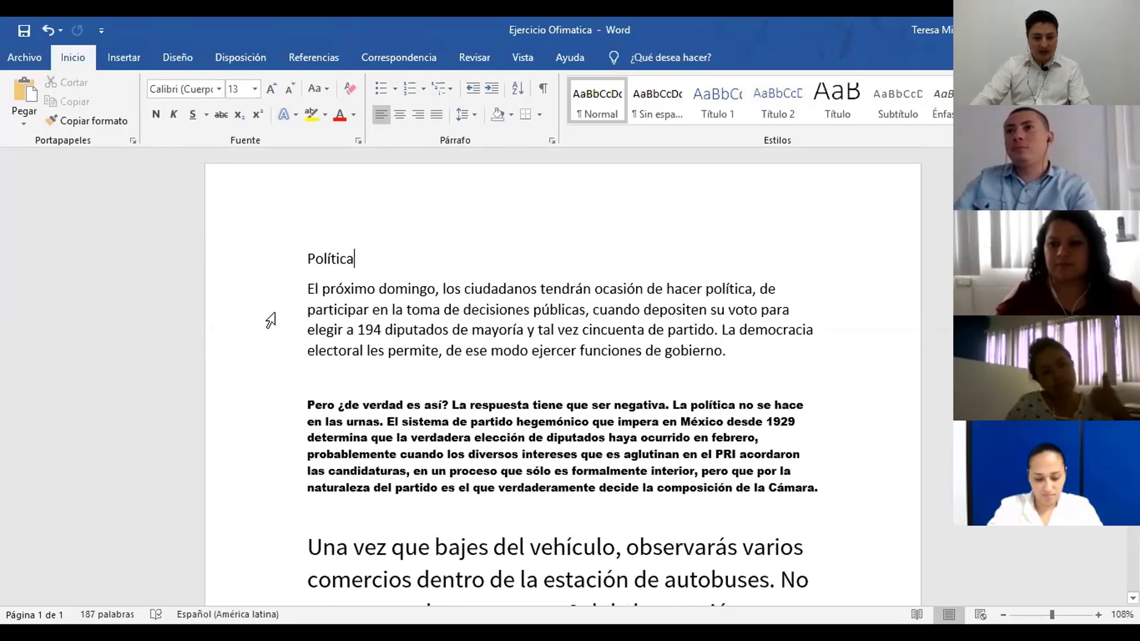
pyautogui.scroll(-6, 270, 321)
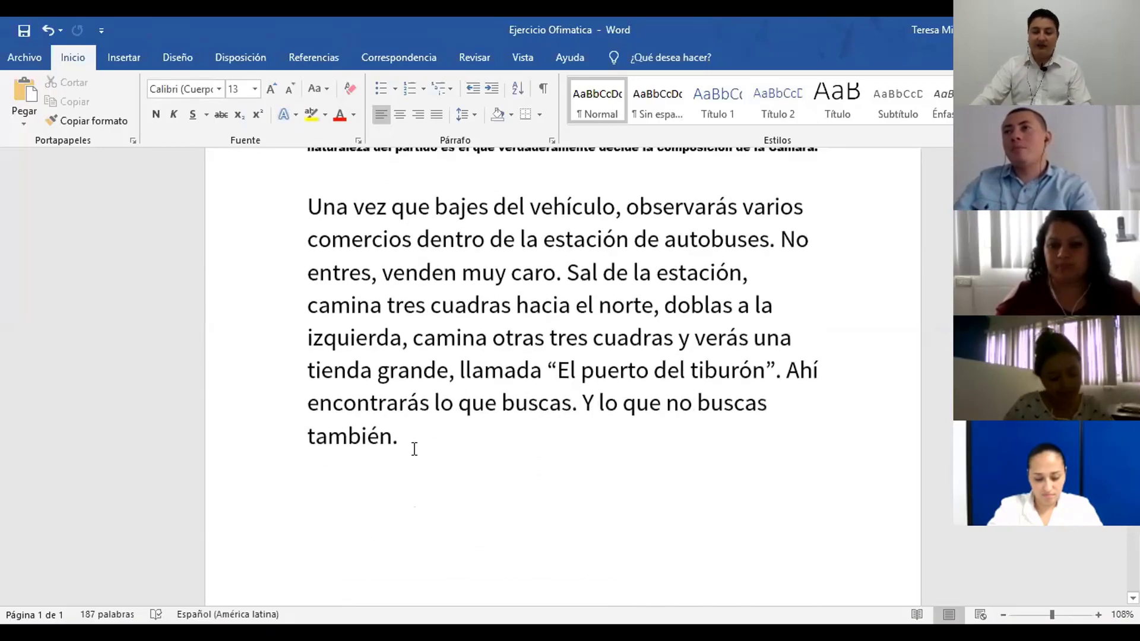
pyautogui.scroll(3, 456, 477)
pyautogui.scroll(3, 456, 476)
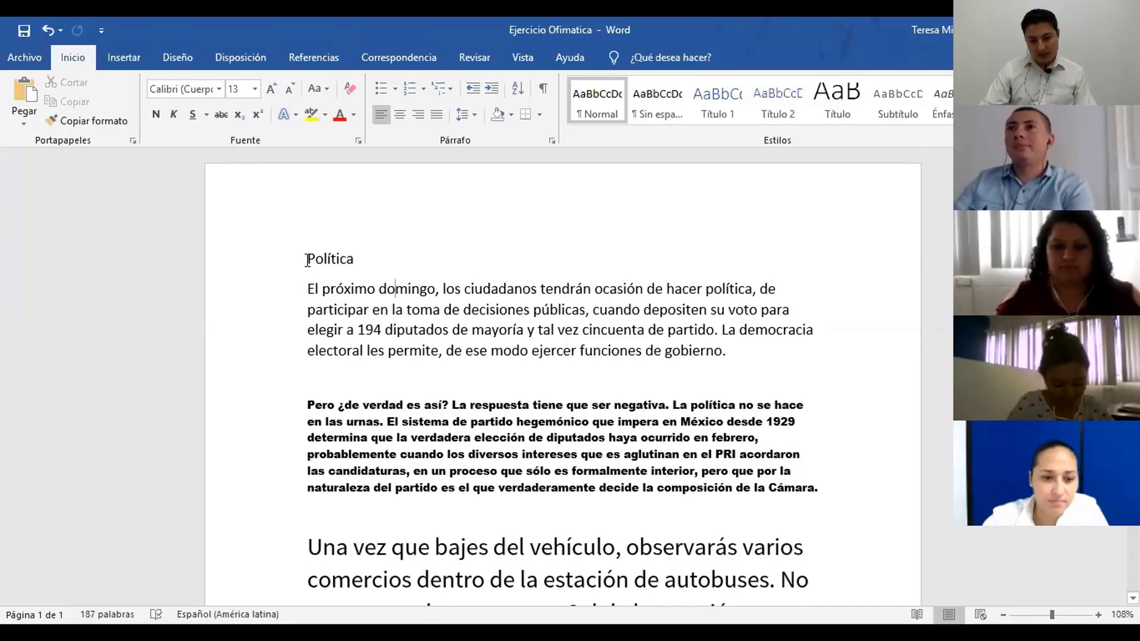
pyautogui.moveTo(392, 258); pyautogui.dragTo(265, 252)
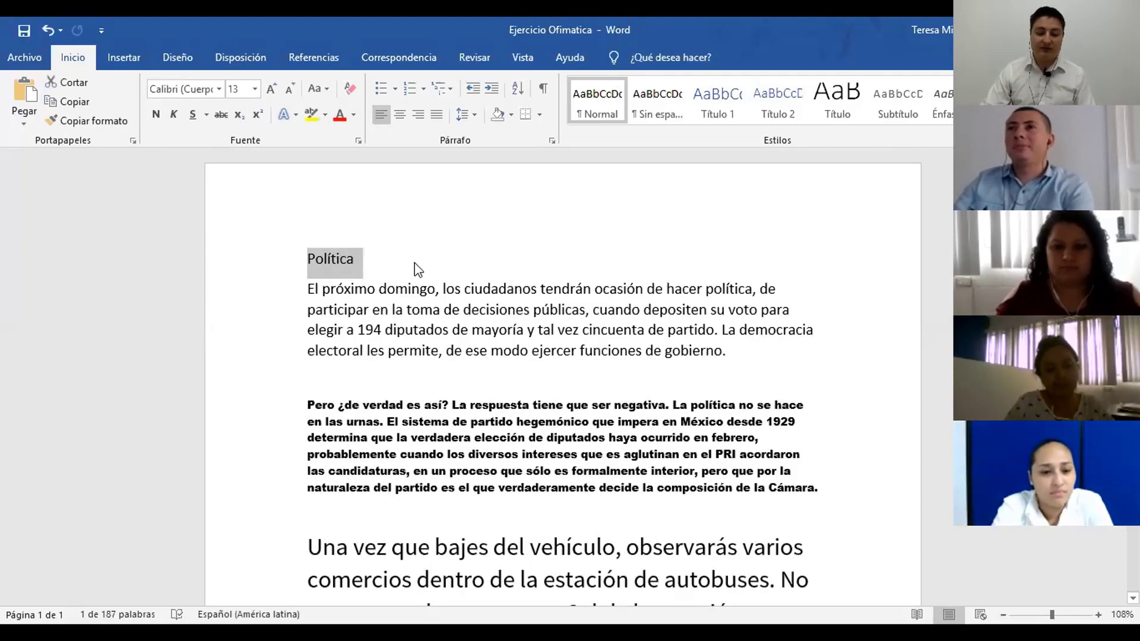
pyautogui.click(390, 245)
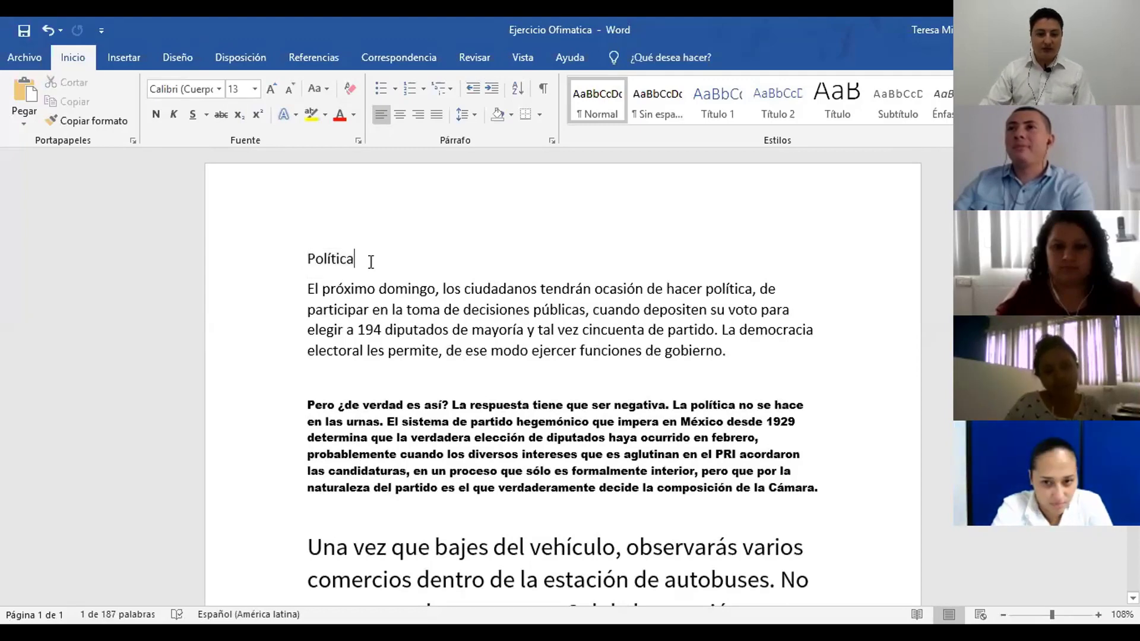
pyautogui.scroll(-3, 325, 309)
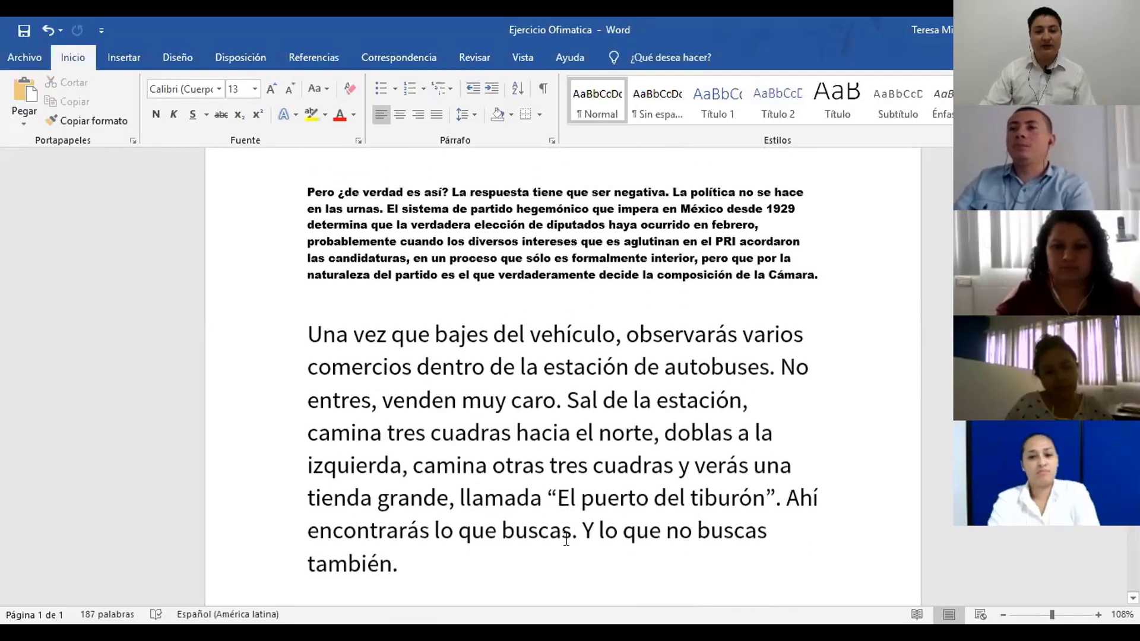
pyautogui.scroll(3, 480, 499)
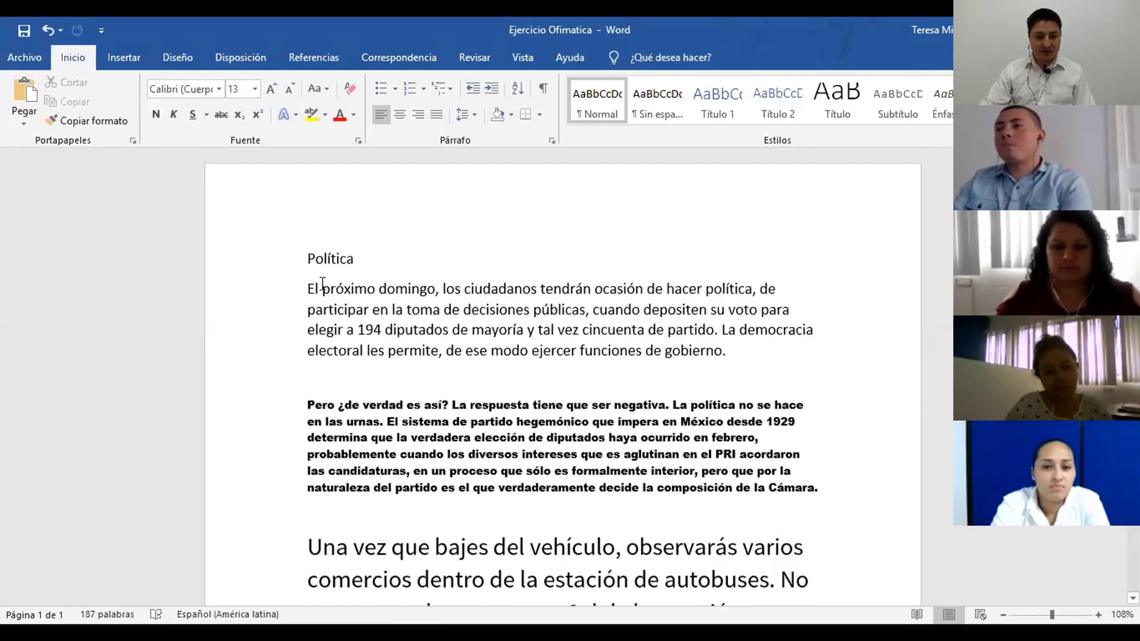
# Format the title "Política" at 14 pt, centered and bold.
pyautogui.moveTo(305, 256); pyautogui.dragTo(364, 257)
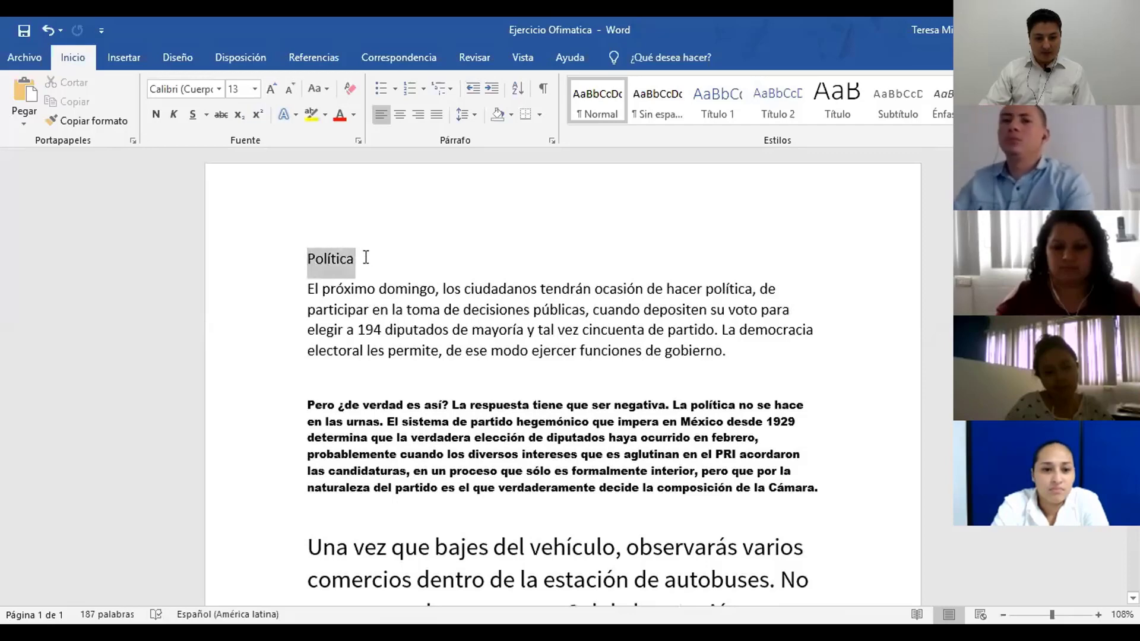
pyautogui.click(255, 89)
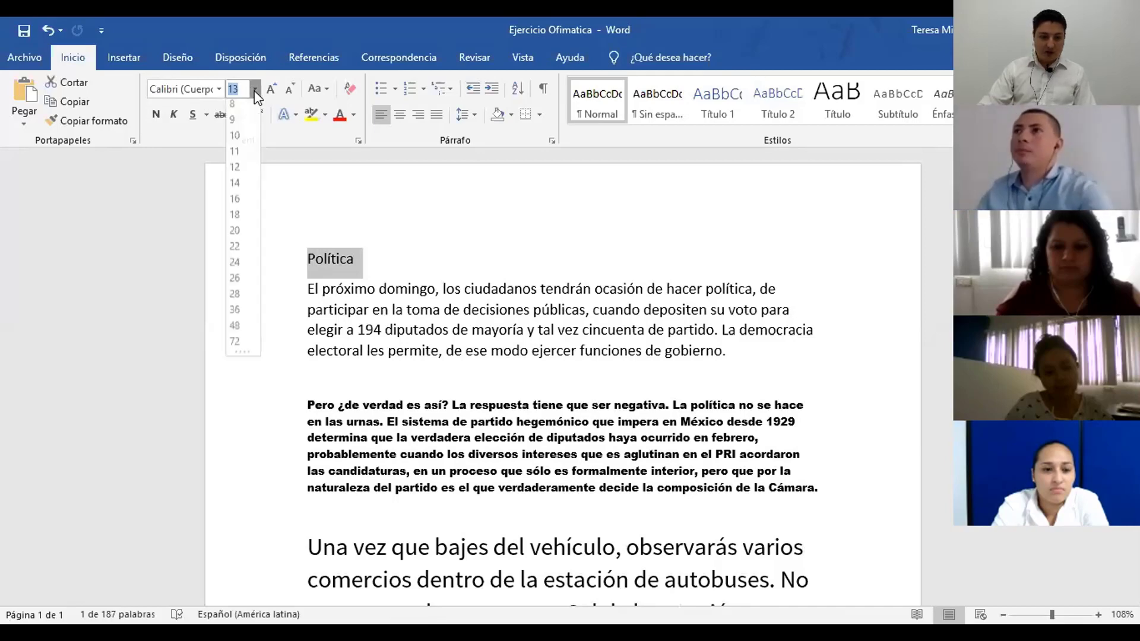
pyautogui.click(236, 188)
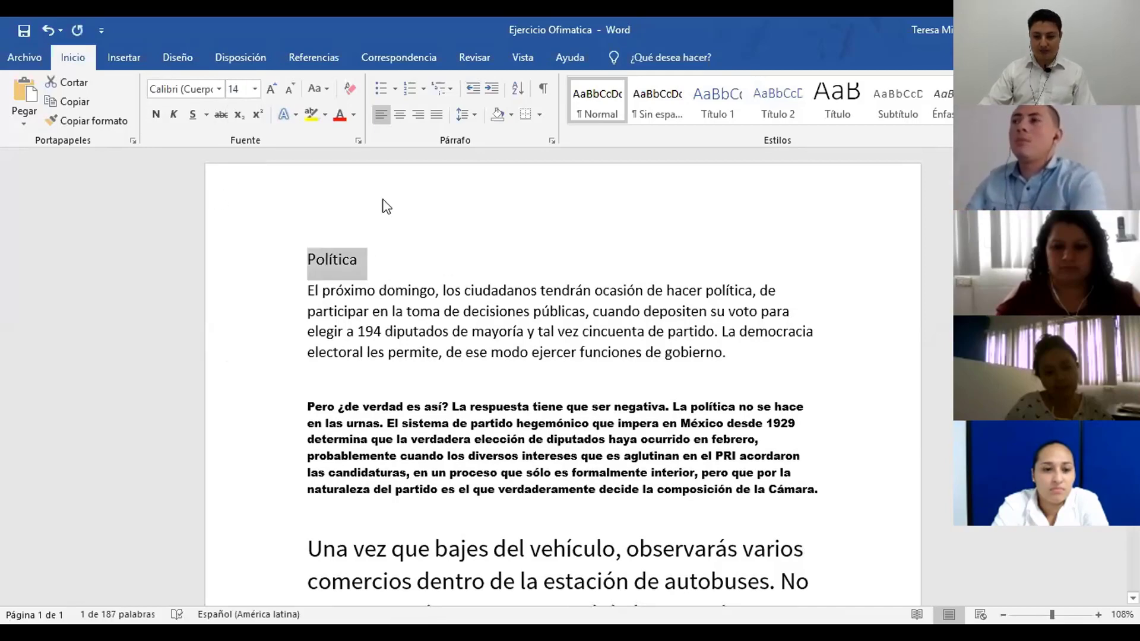
pyautogui.click(402, 115)
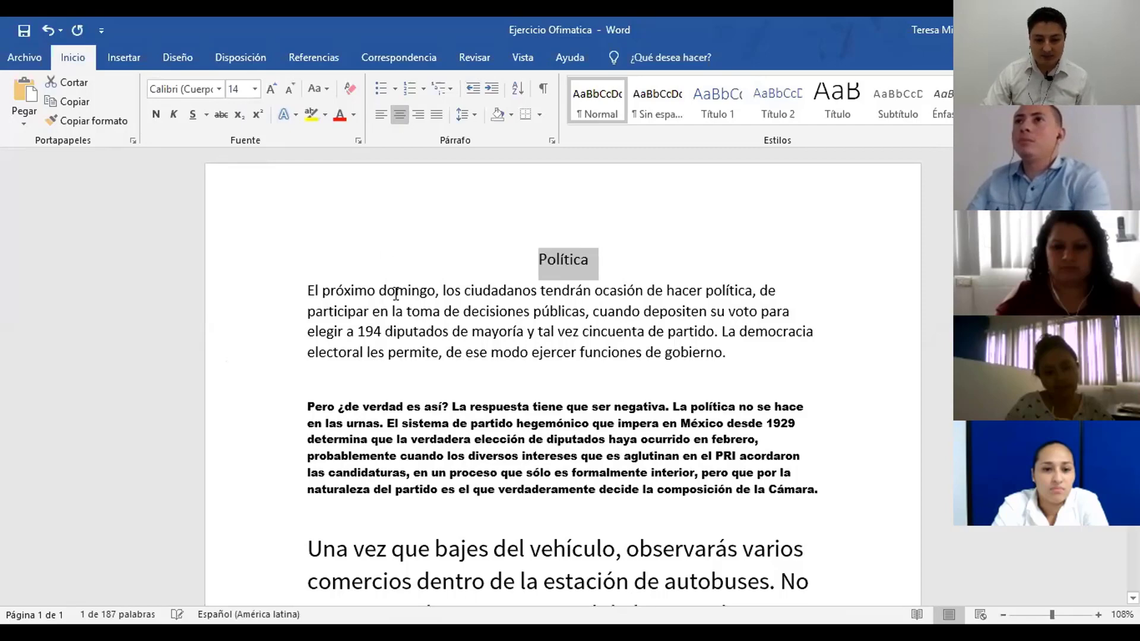
pyautogui.click(155, 115)
pyautogui.click(601, 324)
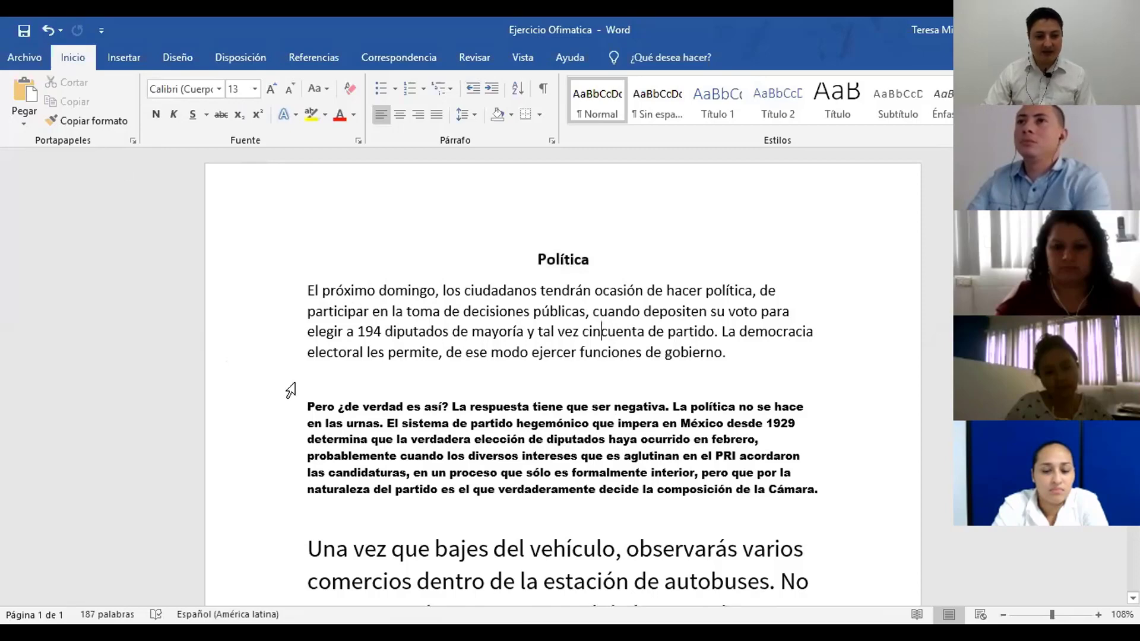
# Set the whole first body paragraph, starting "El próximo domingo", to 12 pt and justify it.
pyautogui.click(95, 121)
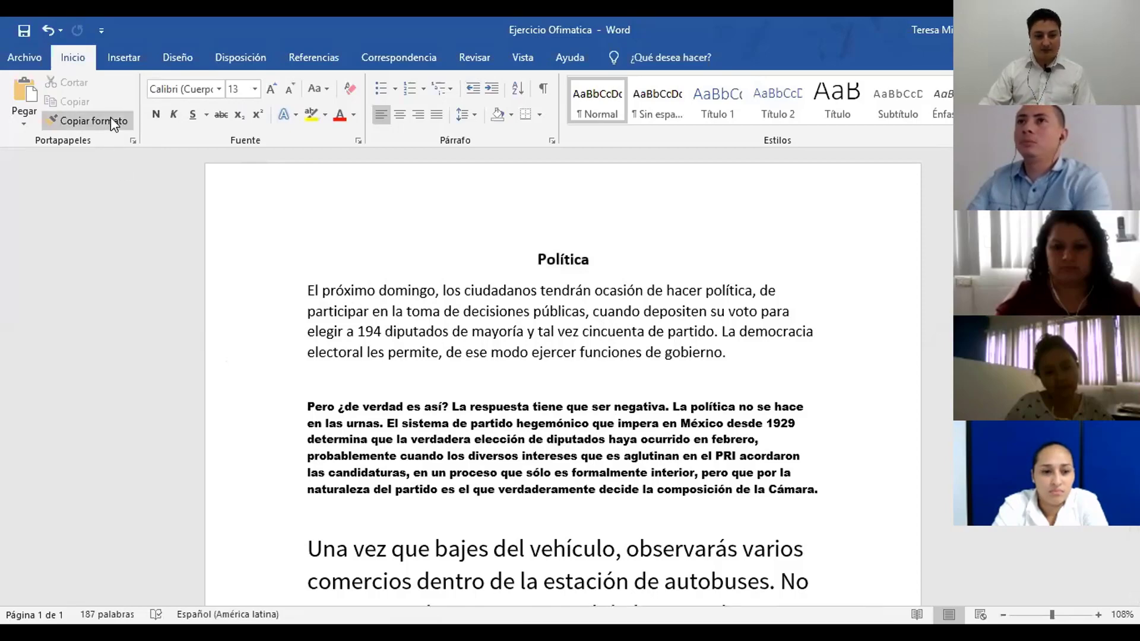
pyautogui.click(601, 354)
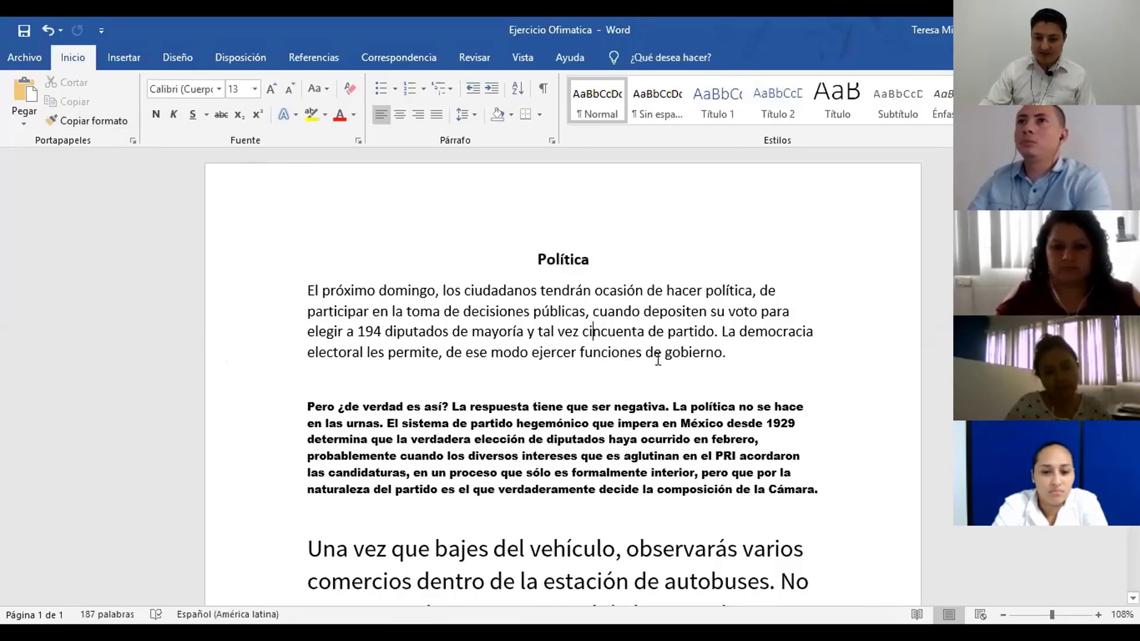
pyautogui.moveTo(727, 352); pyautogui.dragTo(283, 291)
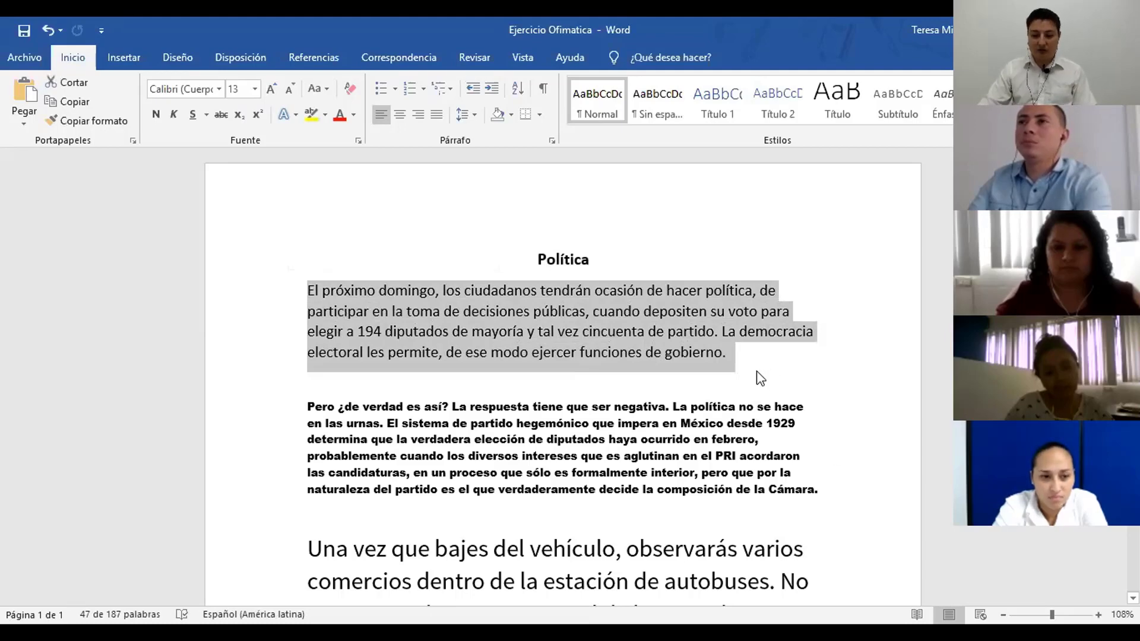
pyautogui.click(255, 89)
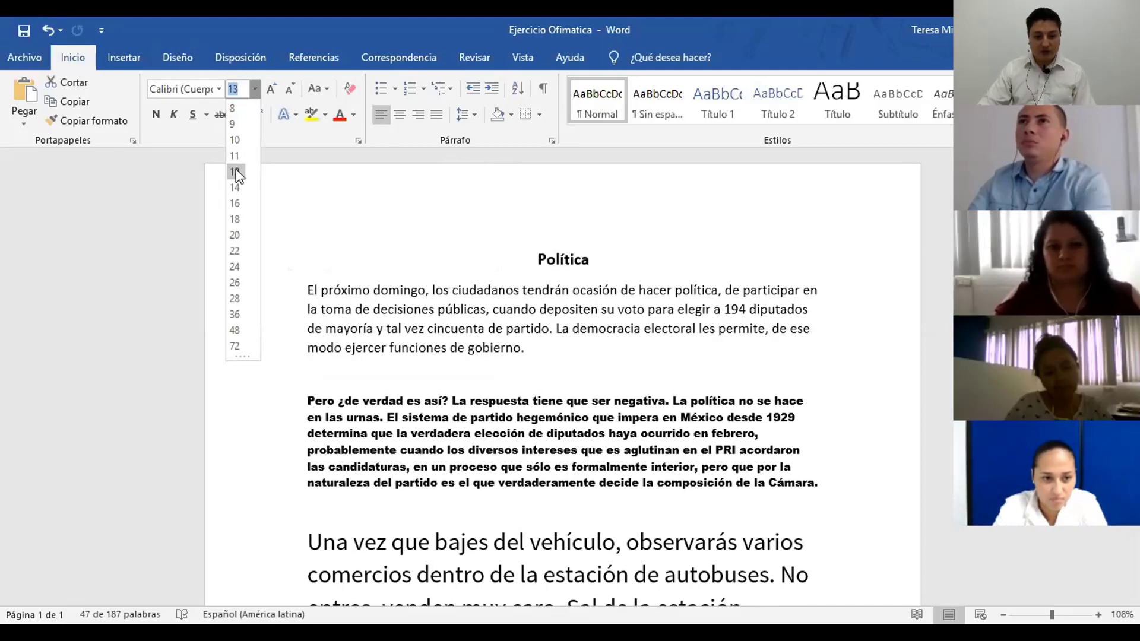
pyautogui.click(235, 171)
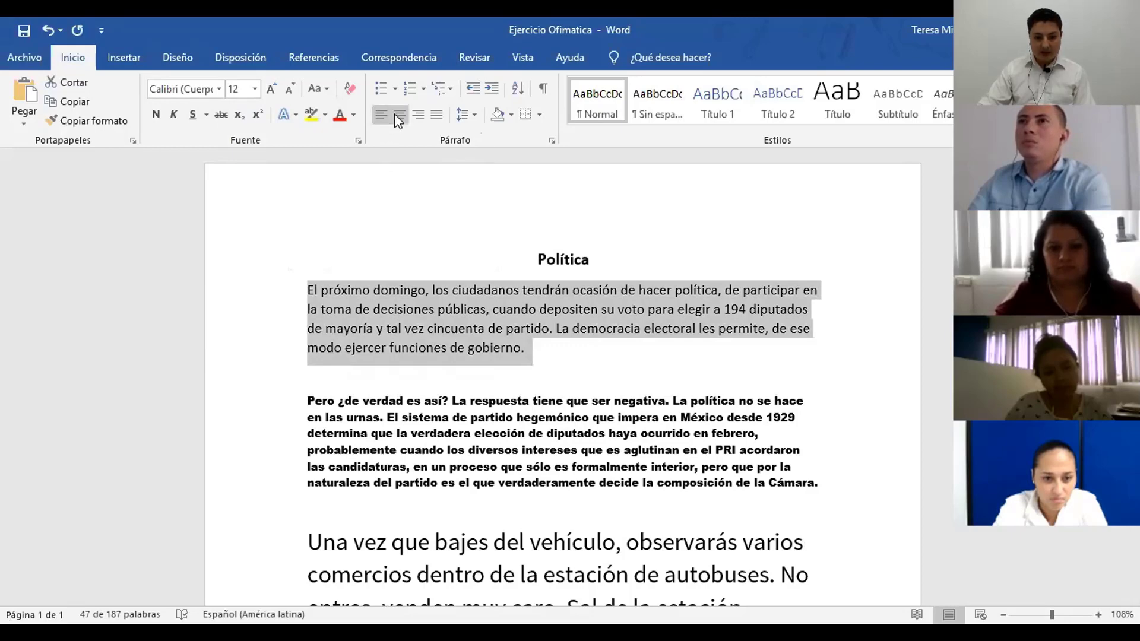
pyautogui.click(436, 114)
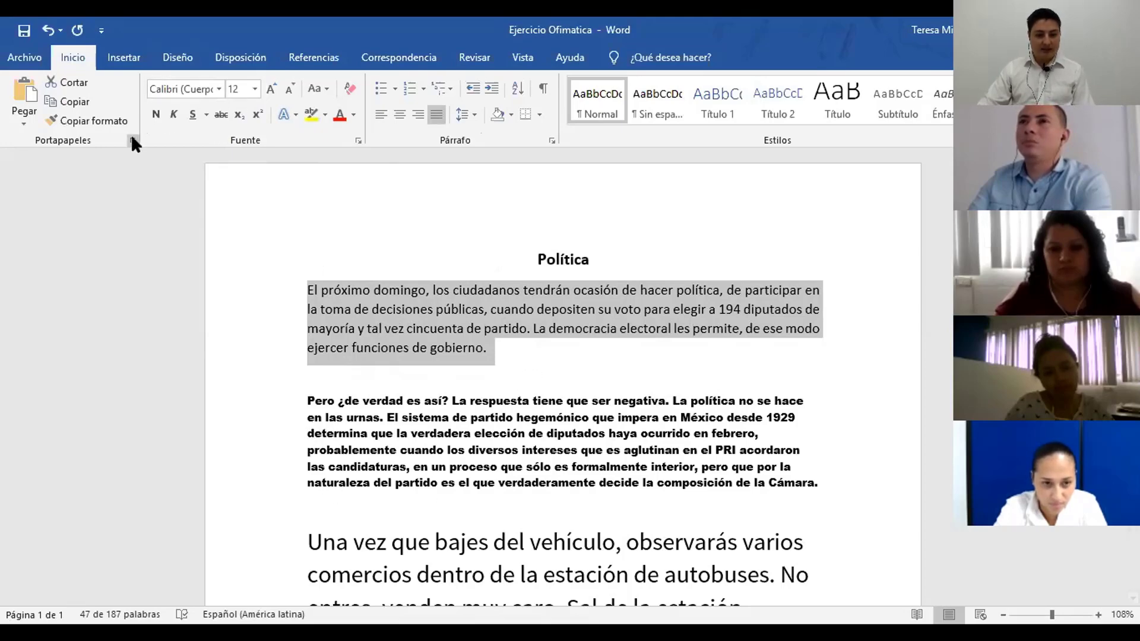
# Set the line spacing of the first body paragraph to 1.5.
pyautogui.scroll(-1, 451, 268)
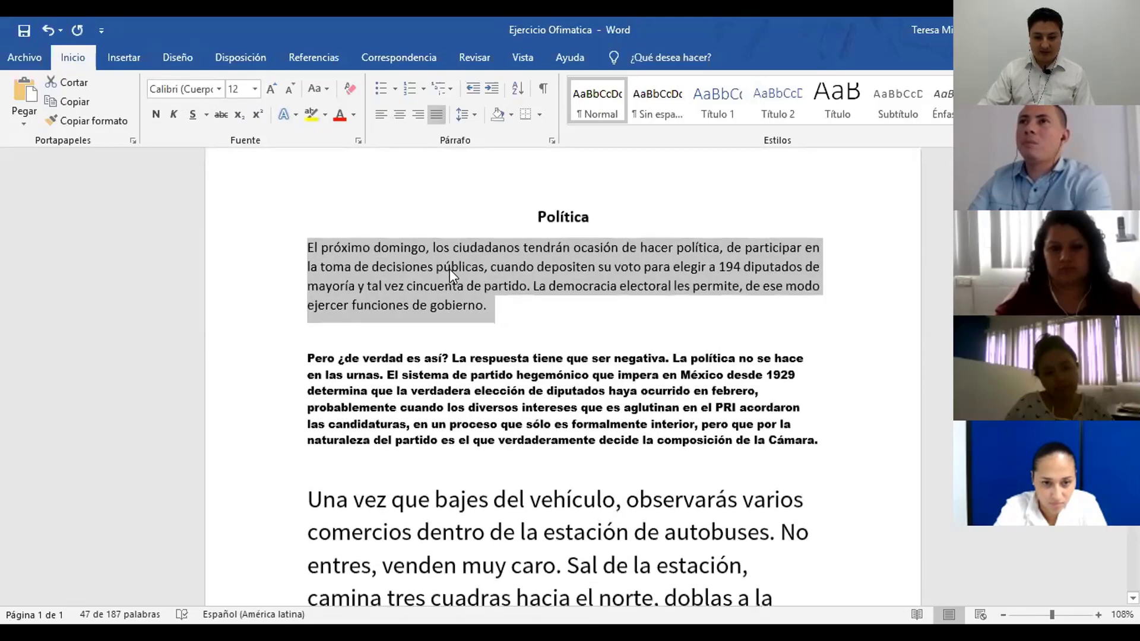
pyautogui.click(477, 116)
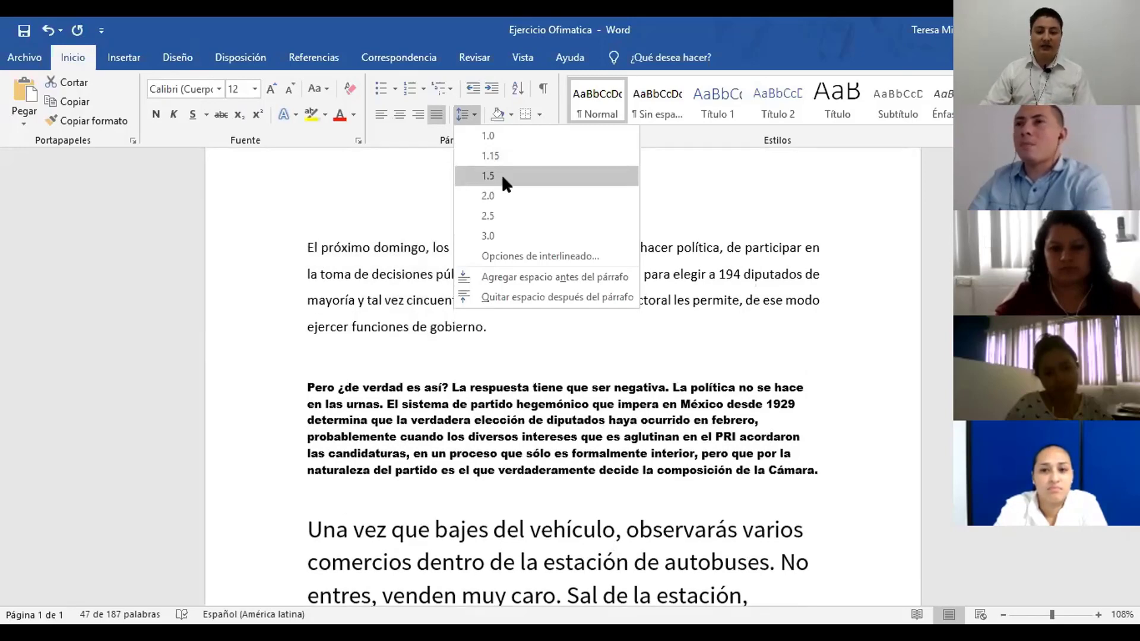
pyautogui.click(493, 176)
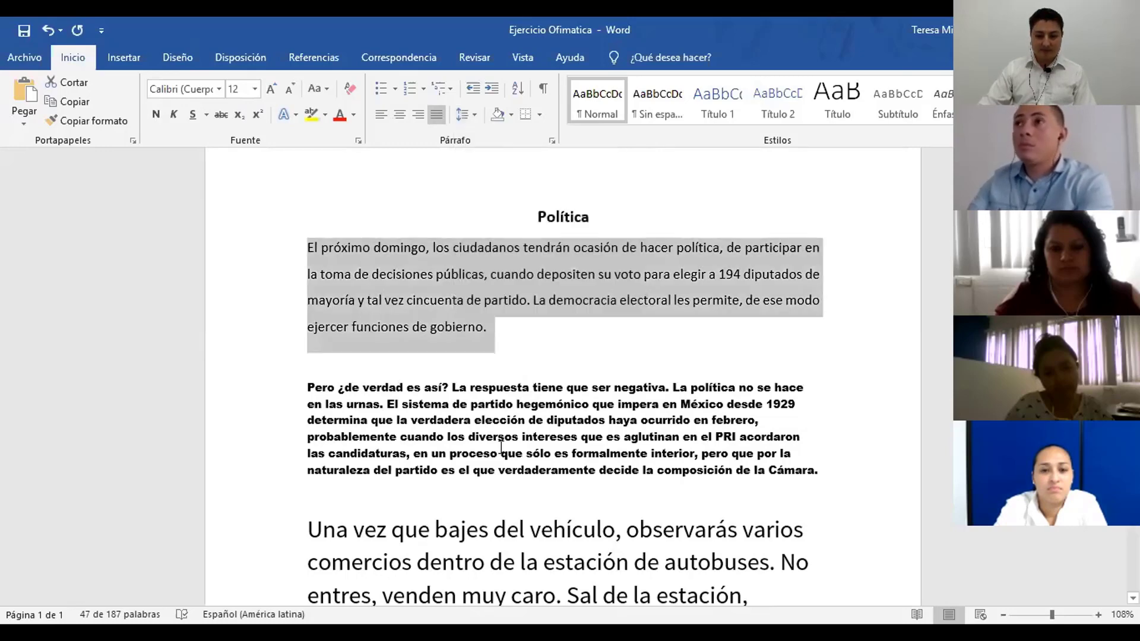
pyautogui.click(516, 358)
# Copy the format of "la toma de decisiones públicas" in the first paragraph onto the entire second paragraph, starting "Pero ¿de verdad es así?".
pyautogui.scroll(2, 549, 328)
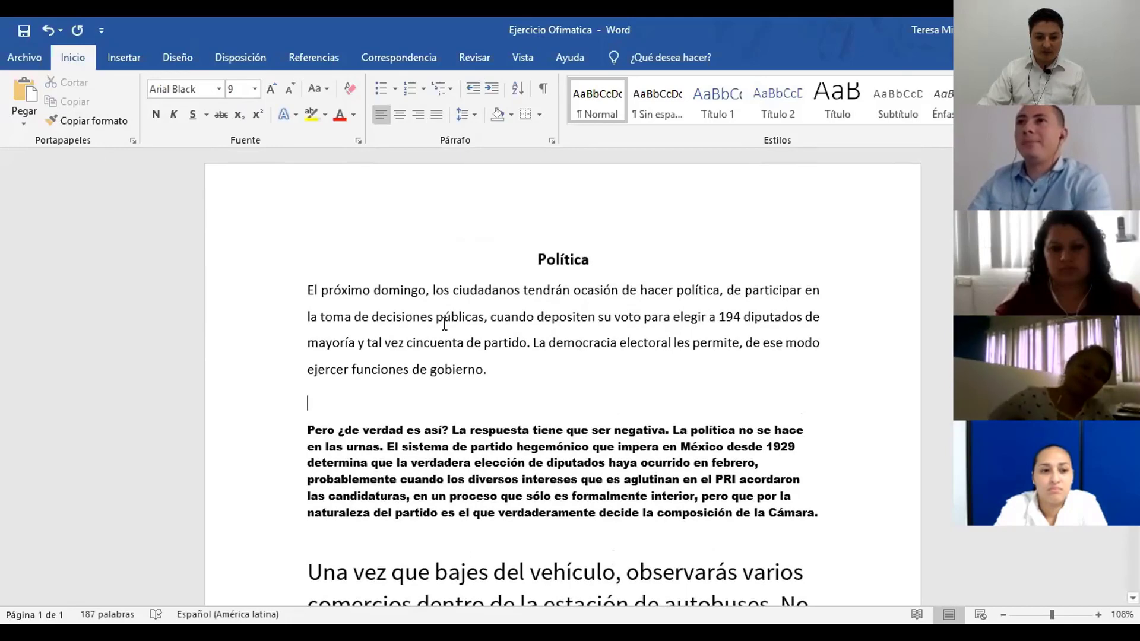
pyautogui.moveTo(307, 290); pyautogui.dragTo(498, 374)
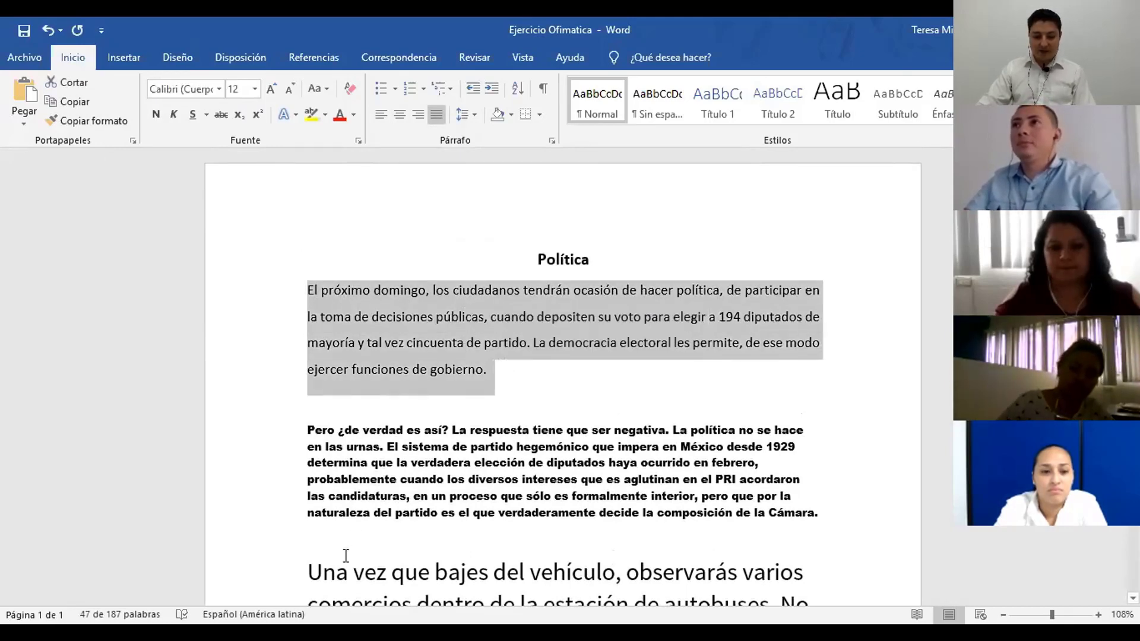
pyautogui.moveTo(307, 317); pyautogui.dragTo(455, 320)
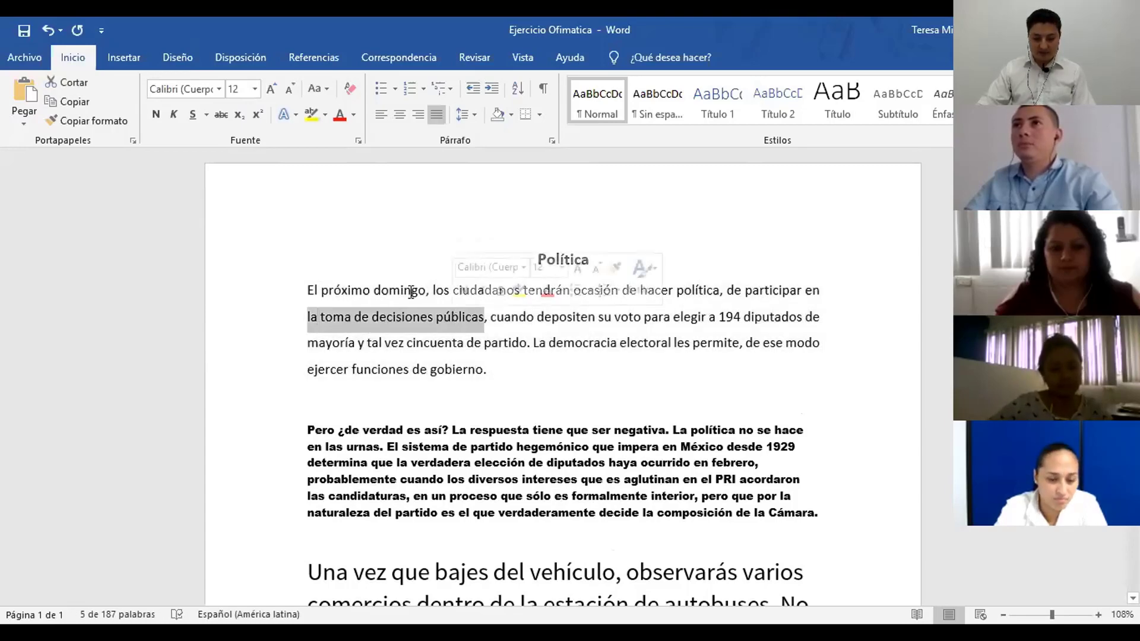
pyautogui.click(106, 123)
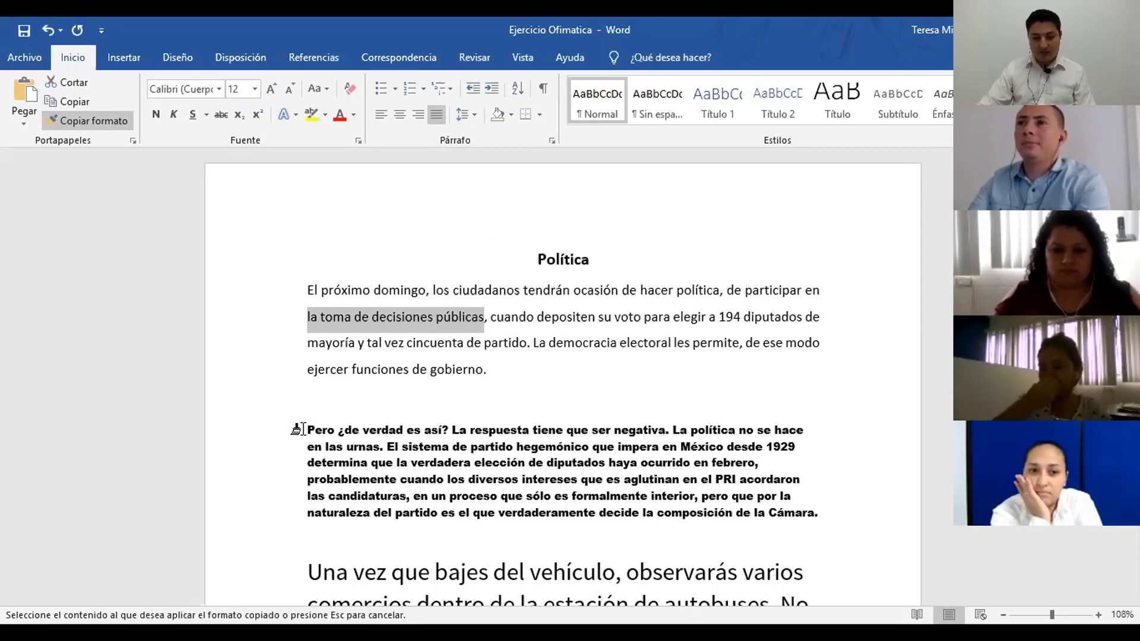
pyautogui.moveTo(307, 430)
pyautogui.mouseDown()
pyautogui.moveTo(438, 451)
pyautogui.moveTo(701, 460)
pyautogui.moveTo(804, 480)
pyautogui.moveTo(825, 520)
pyautogui.mouseUp()
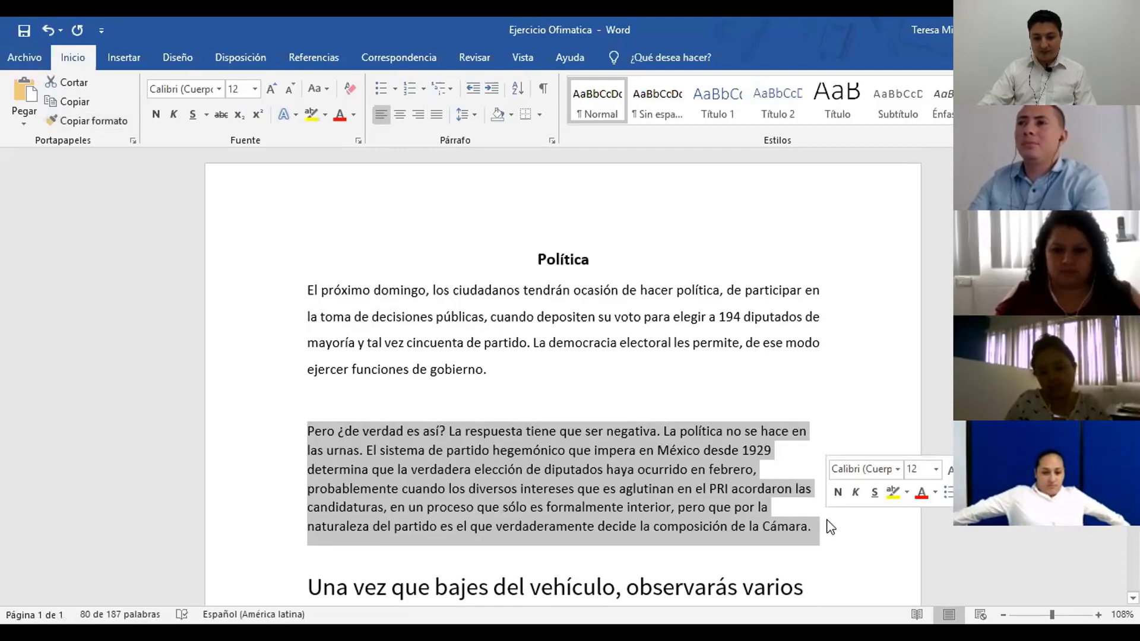
# Justify the second paragraph and set its line spacing to 1.5.
pyautogui.scroll(-1, 586, 425)
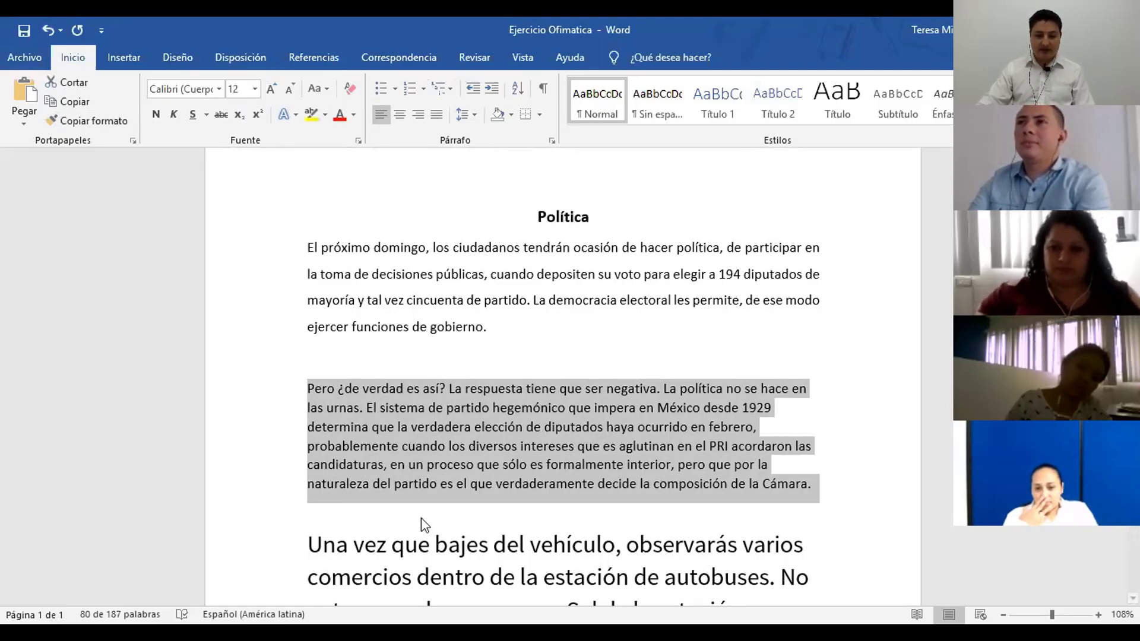
pyautogui.click(437, 115)
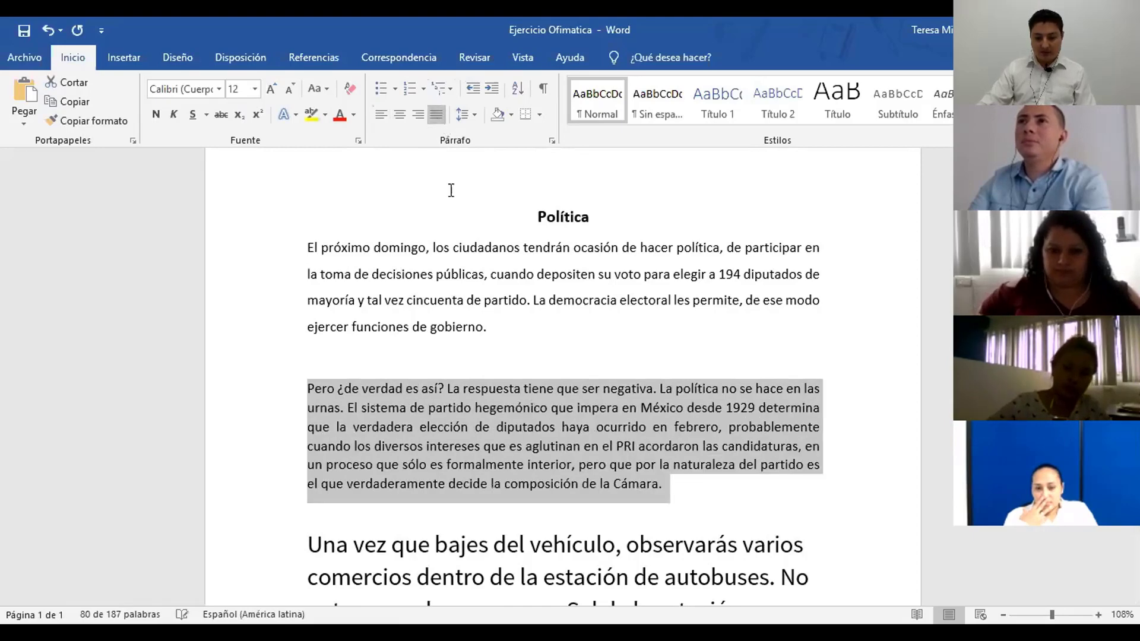
pyautogui.click(475, 115)
pyautogui.click(481, 179)
# Copy the full format of the second paragraph onto the third paragraph, starting "Una vez que bajes del vehículo".
pyautogui.scroll(-2, 481, 177)
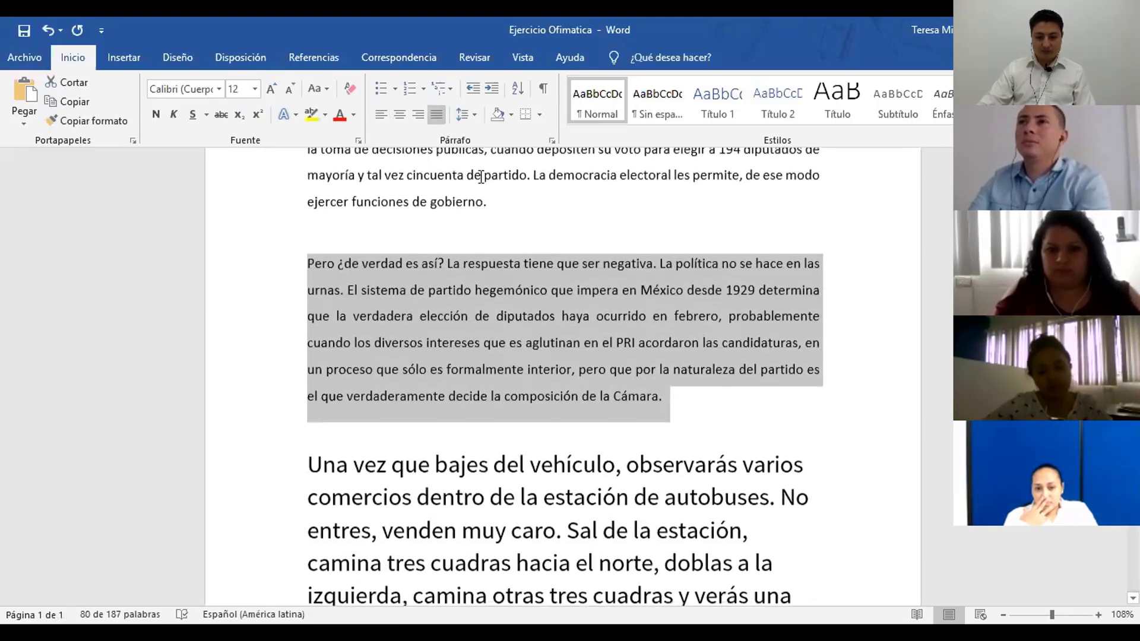
pyautogui.scroll(-2, 481, 176)
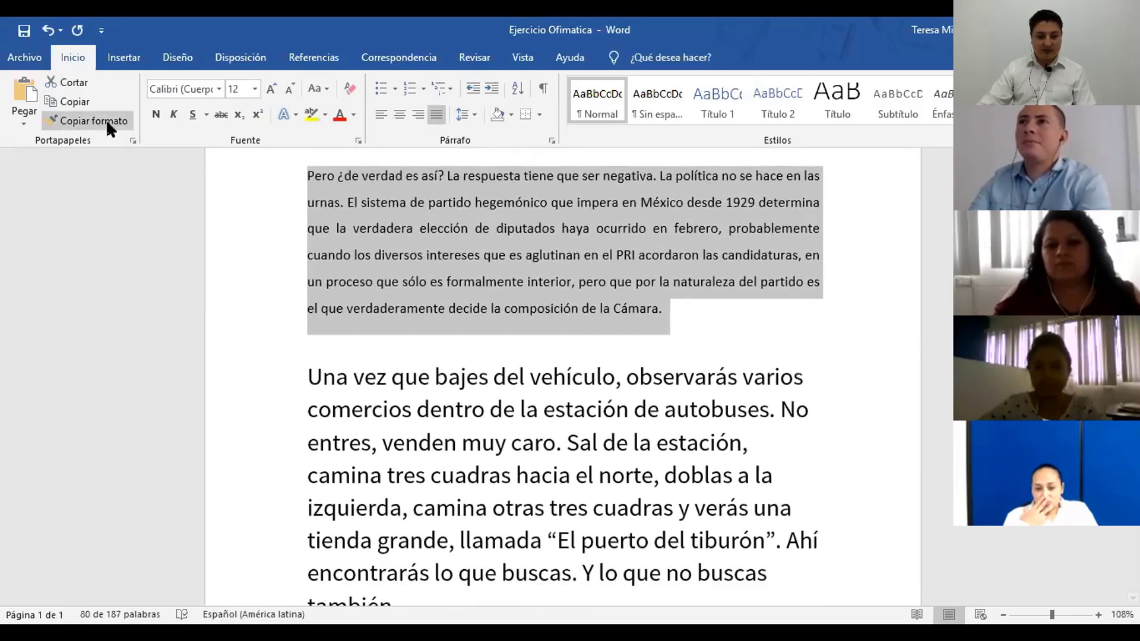
pyautogui.click(106, 119)
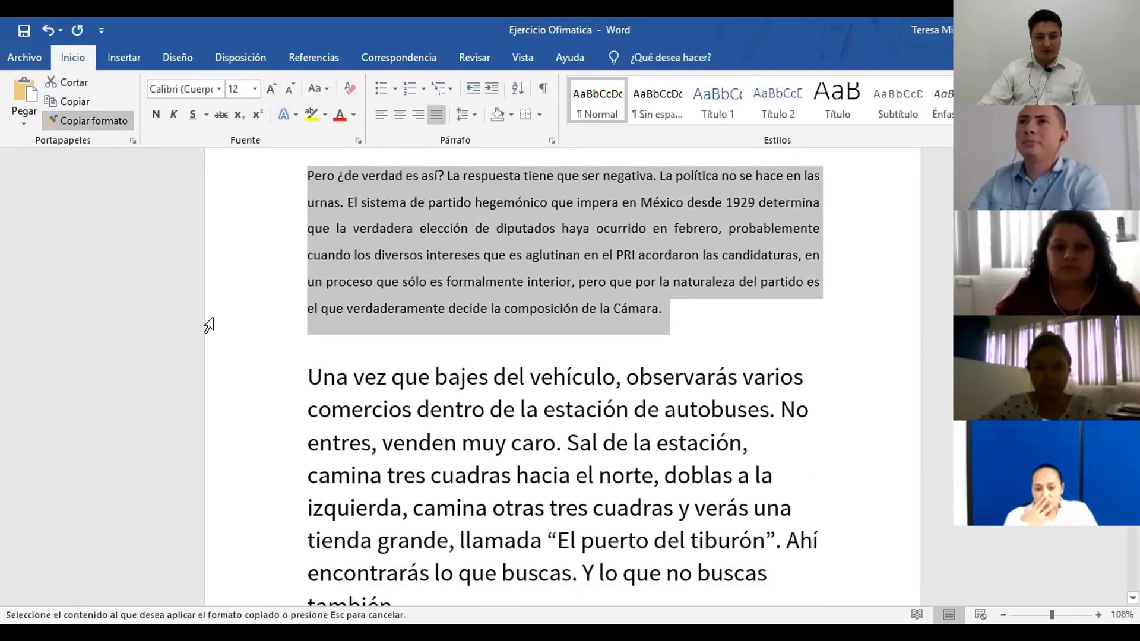
pyautogui.scroll(-2, 250, 326)
pyautogui.moveTo(304, 293)
pyautogui.mouseDown()
pyautogui.moveTo(400, 519)
pyautogui.moveTo(411, 523)
pyautogui.mouseUp()
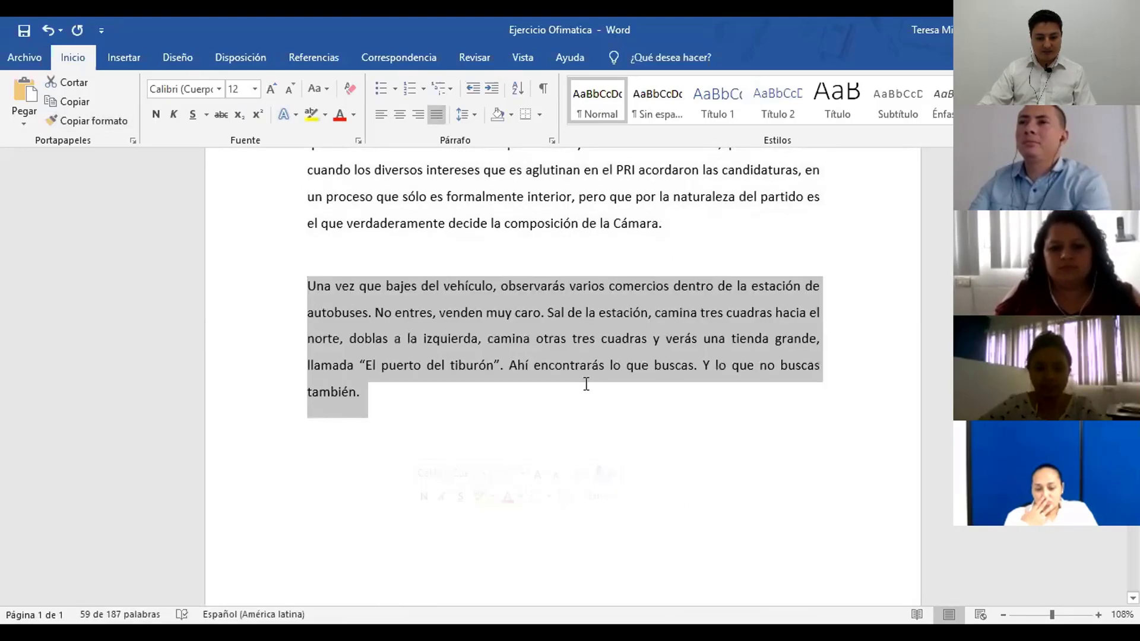
pyautogui.scroll(5, 526, 475)
pyautogui.scroll(3, 529, 475)
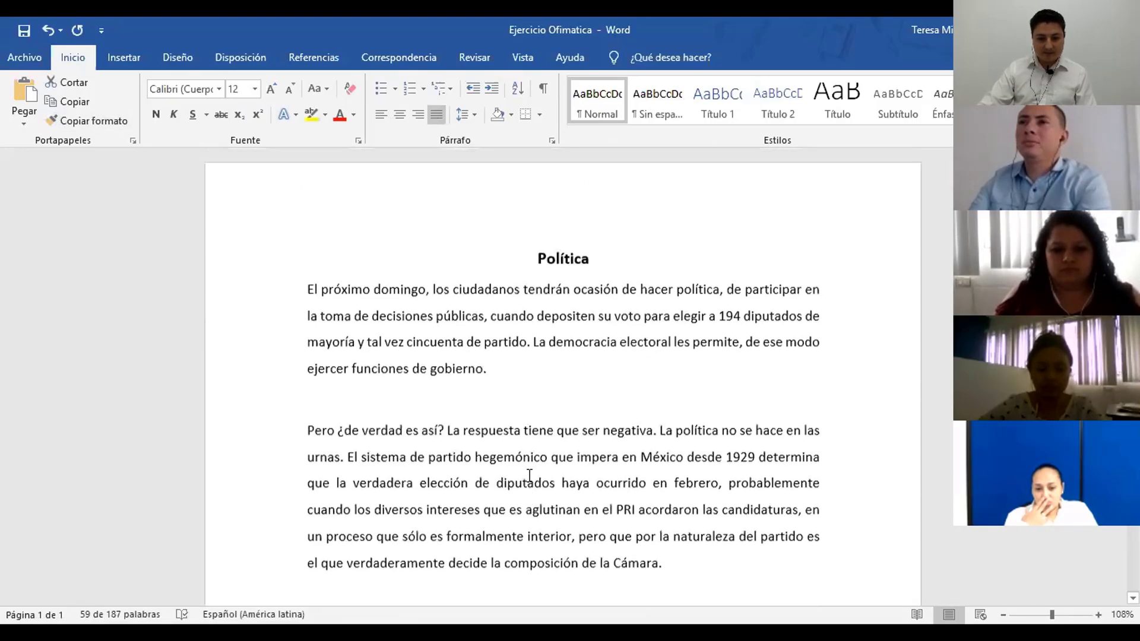
pyautogui.click(517, 386)
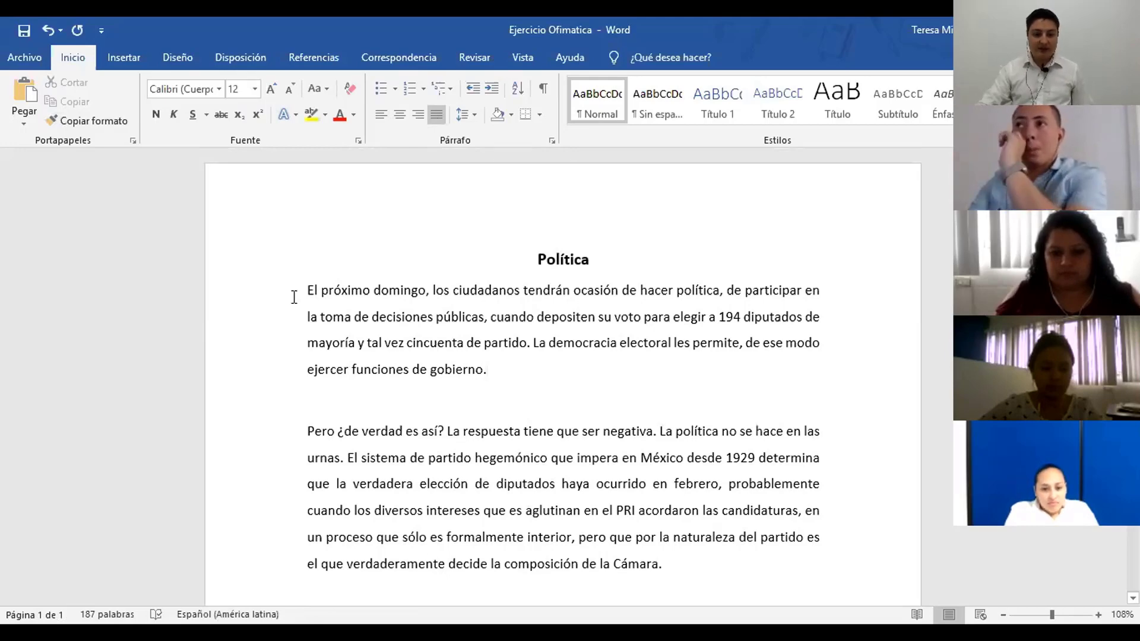
pyautogui.scroll(-1, 285, 282)
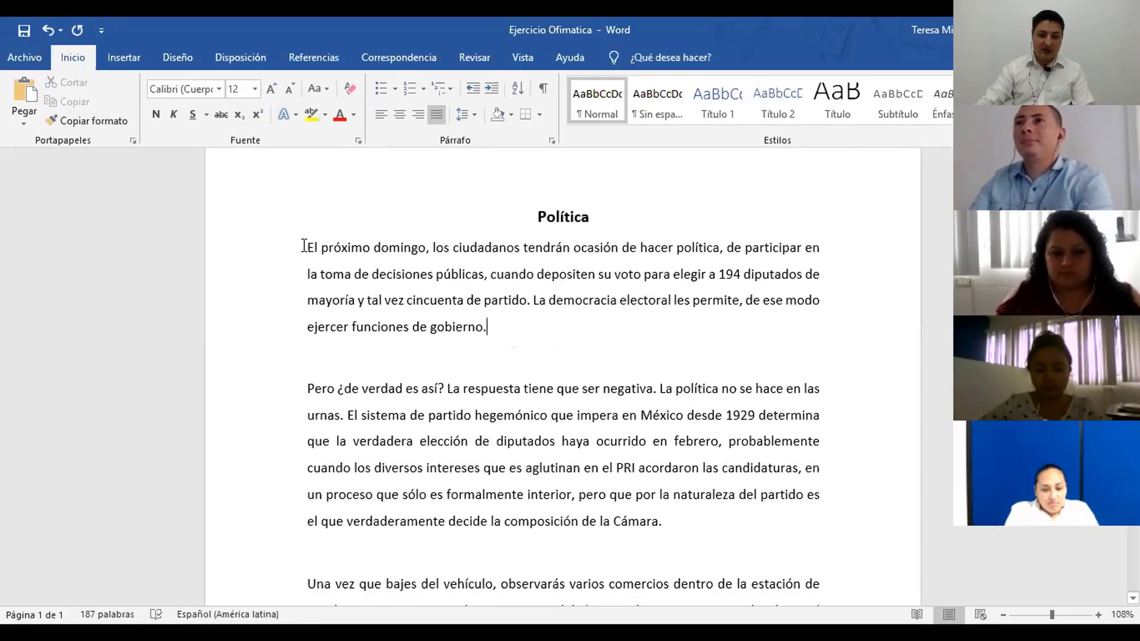
pyautogui.scroll(-1, 356, 349)
pyautogui.scroll(2, 471, 374)
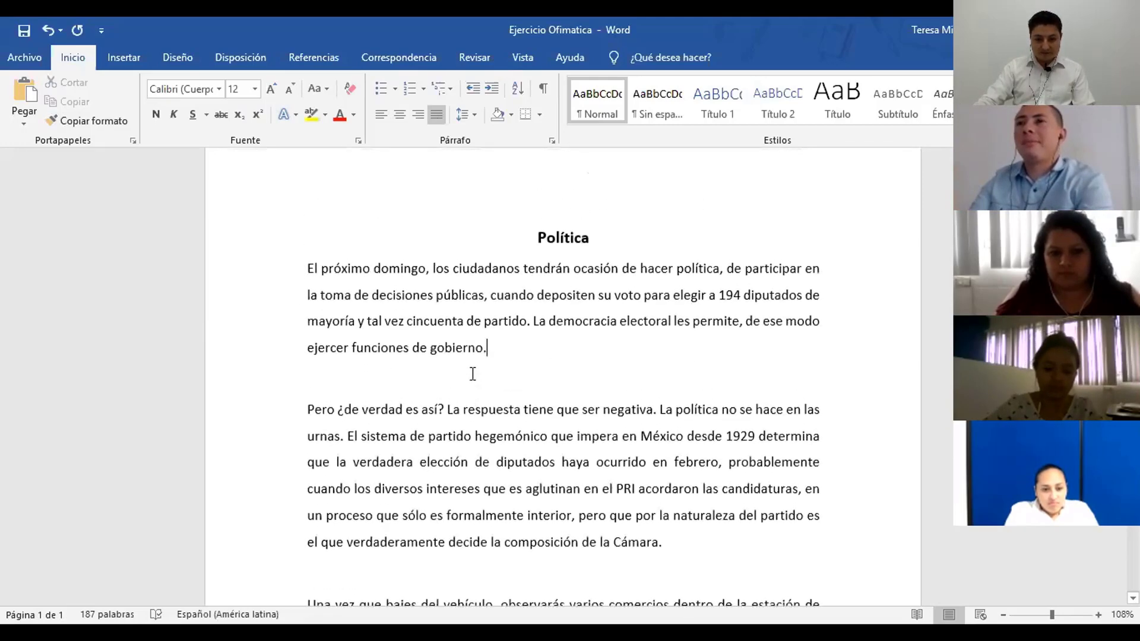
# Insert a blank line below the title "Política" and increase the indent of the first body paragraph by one level.
pyautogui.click(597, 260)
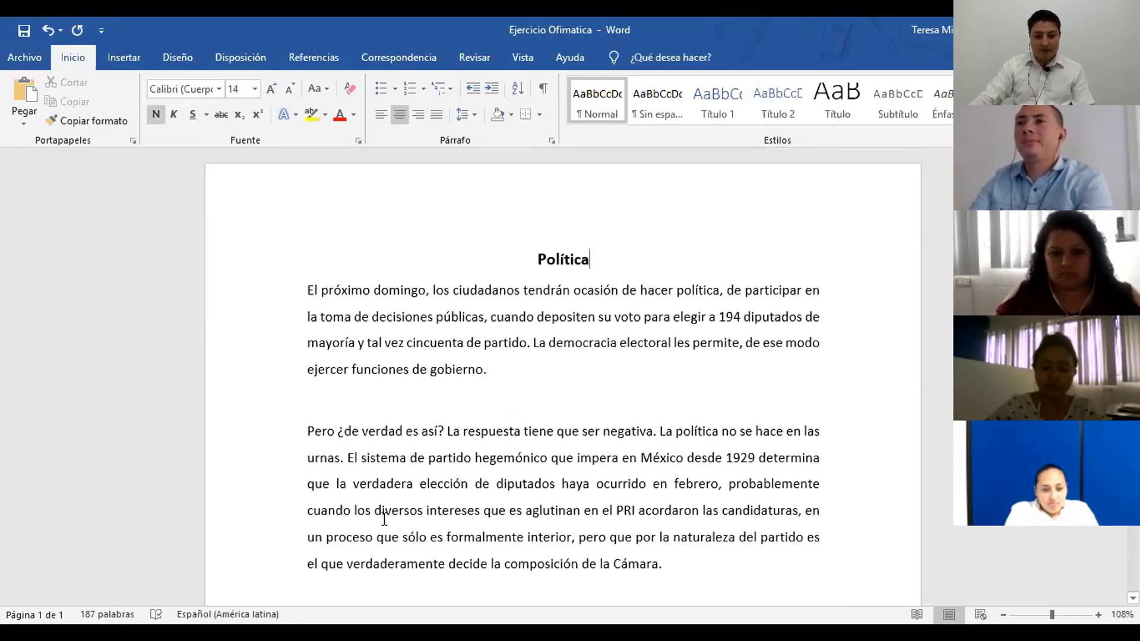
pyautogui.press('Return')
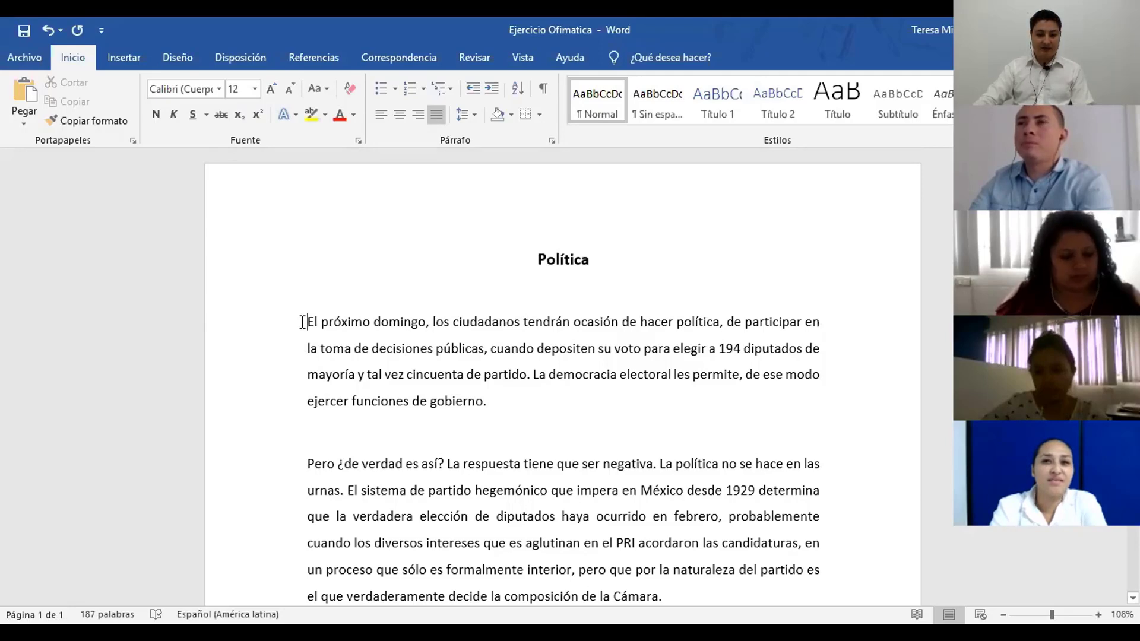
pyautogui.click(491, 88)
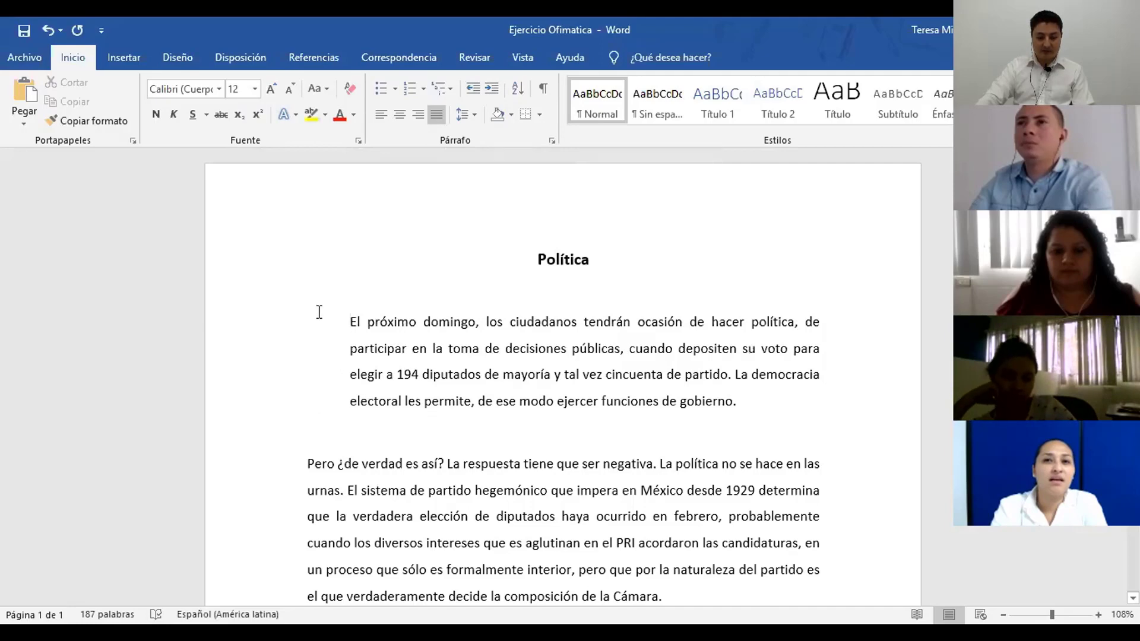
# Apply 1., 2., 3. numbering to the second and third paragraphs, from "Pero ¿de verdad es así?" to "también.".
pyautogui.scroll(-3, 319, 312)
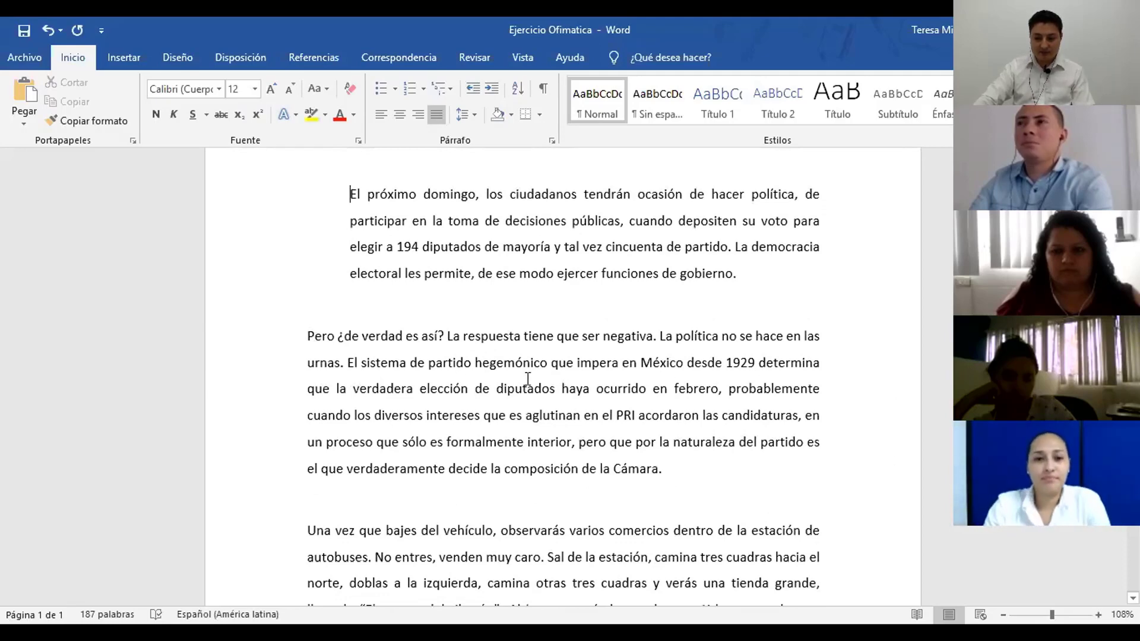
pyautogui.scroll(-4, 439, 378)
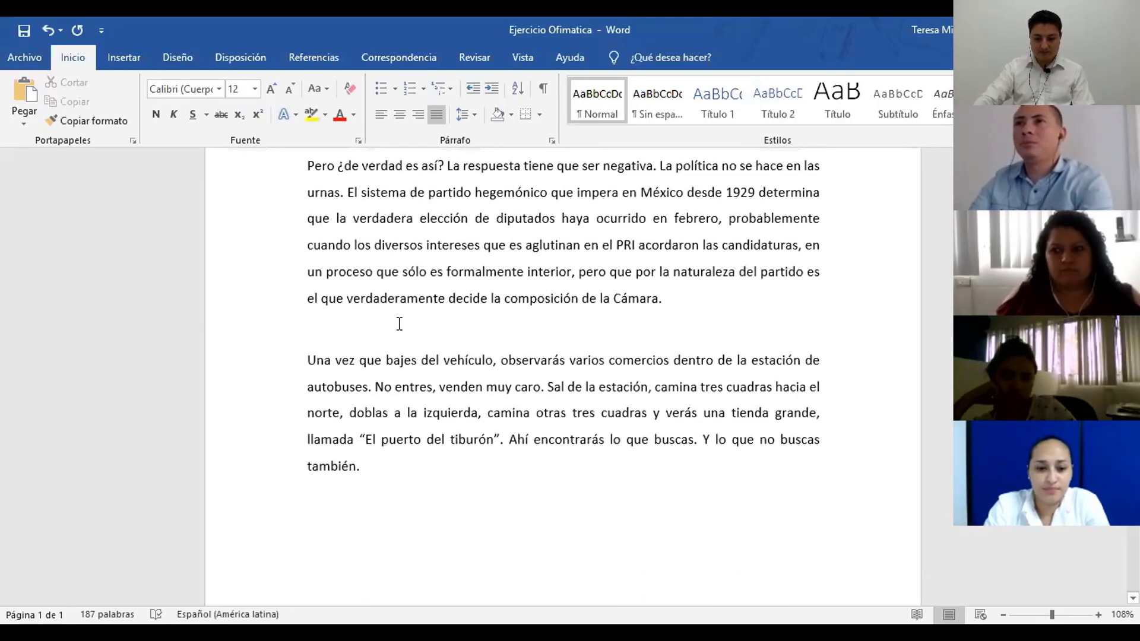
pyautogui.scroll(4, 381, 349)
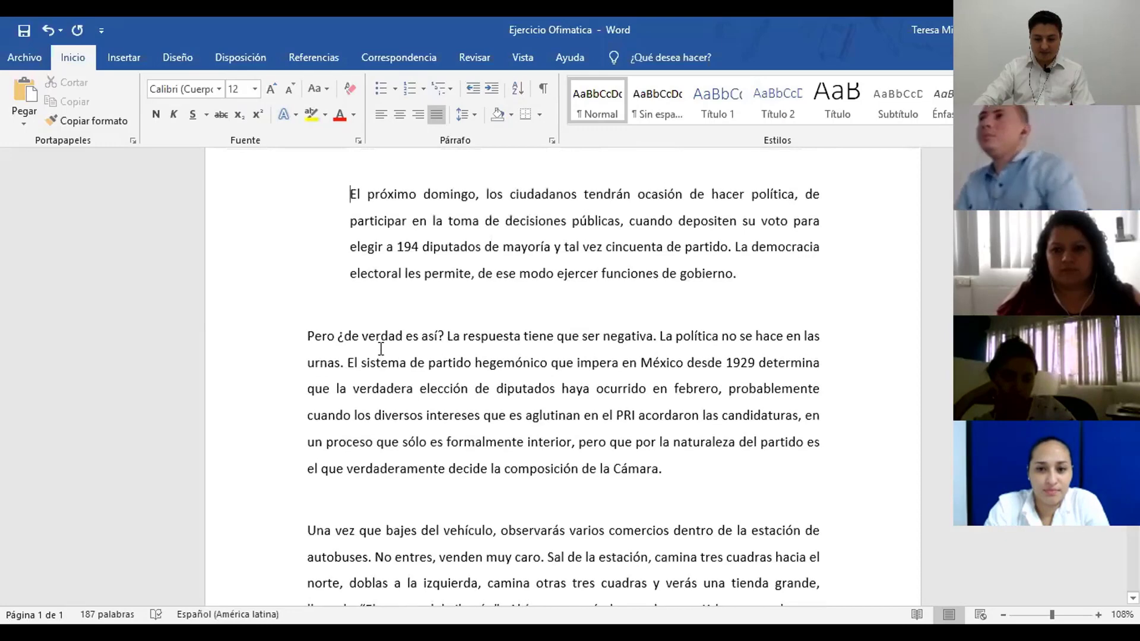
pyautogui.scroll(-2, 381, 349)
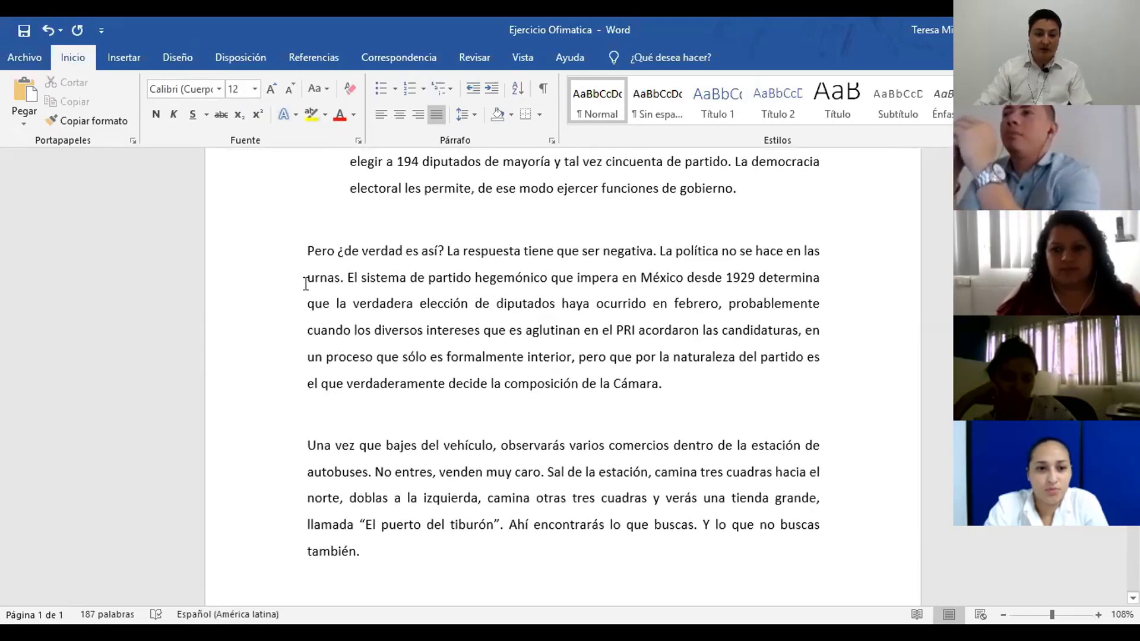
pyautogui.moveTo(308, 249); pyautogui.dragTo(344, 327)
pyautogui.click(335, 295)
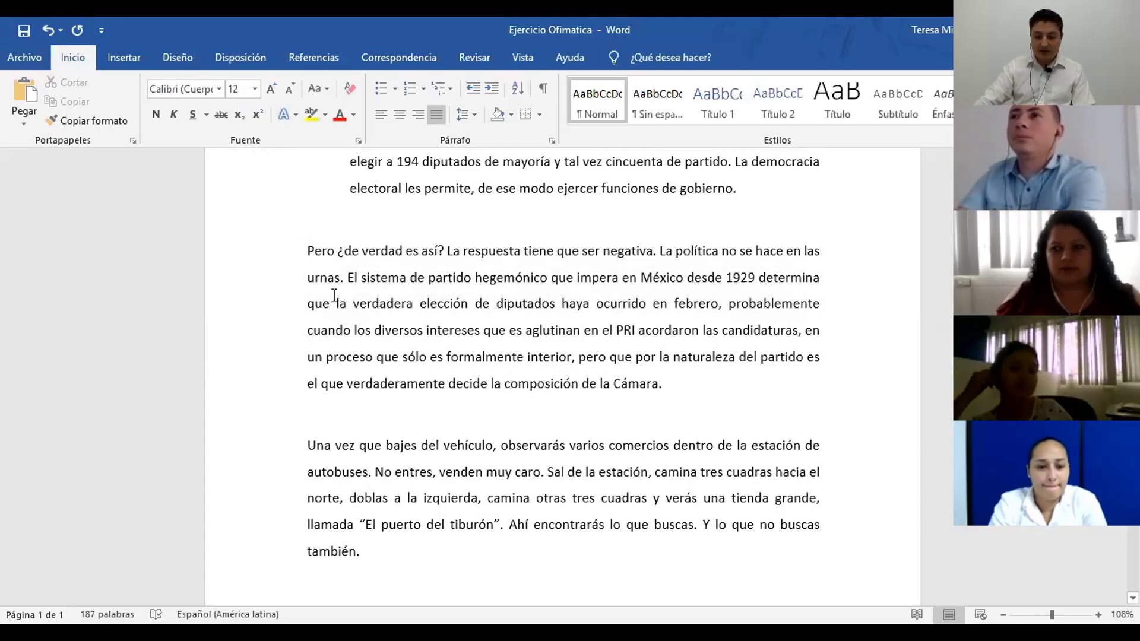
pyautogui.scroll(-1, 335, 296)
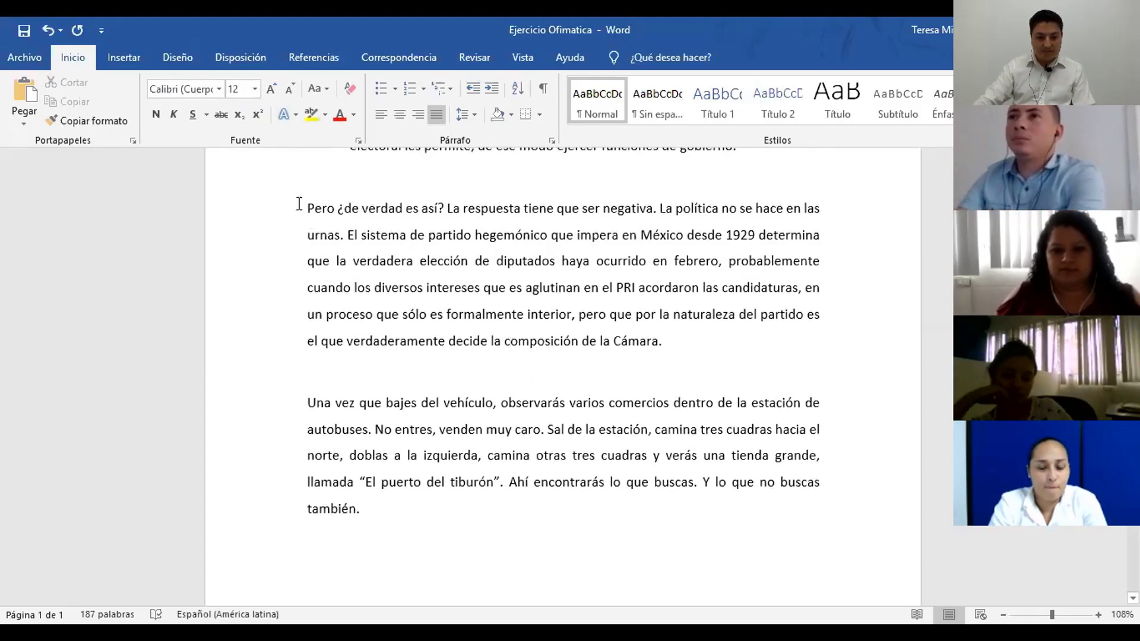
pyautogui.moveTo(304, 204); pyautogui.dragTo(366, 514)
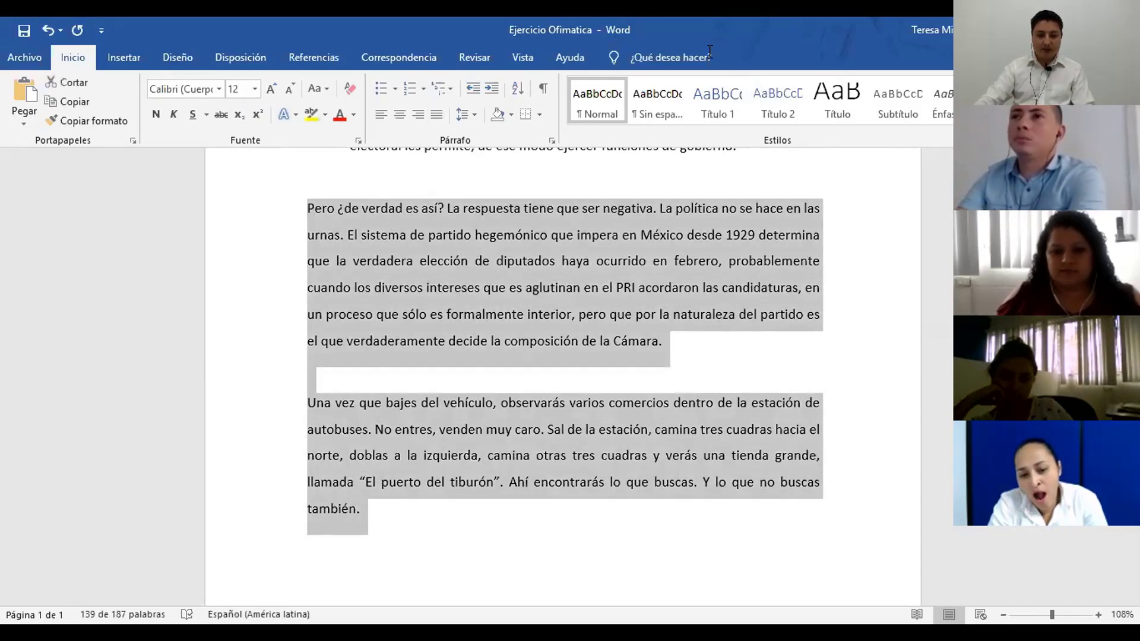
pyautogui.click(426, 91)
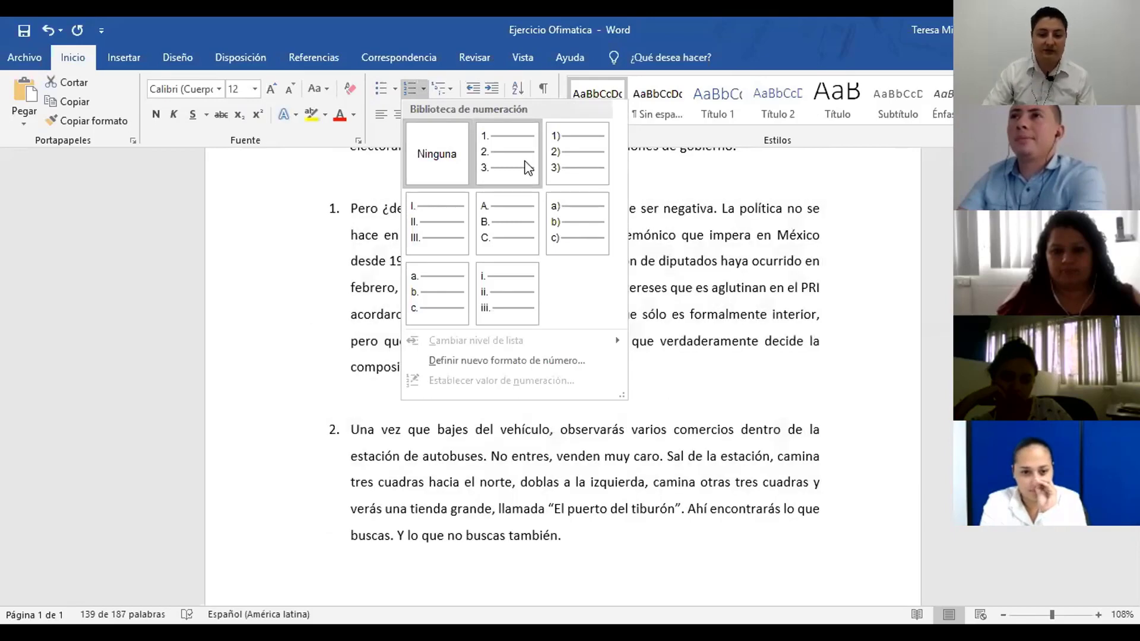
pyautogui.click(496, 147)
pyautogui.scroll(1, 394, 334)
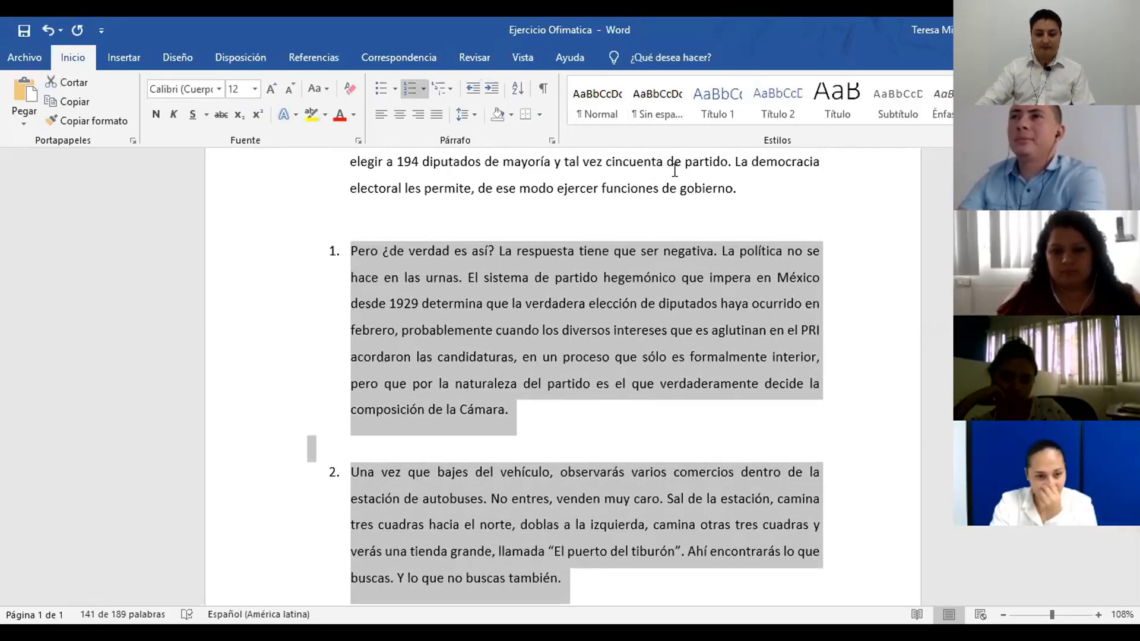
# Add an empty, unnumbered line below the second numbered paragraph, after "Y lo que no buscas también.".
pyautogui.scroll(-2, 509, 552)
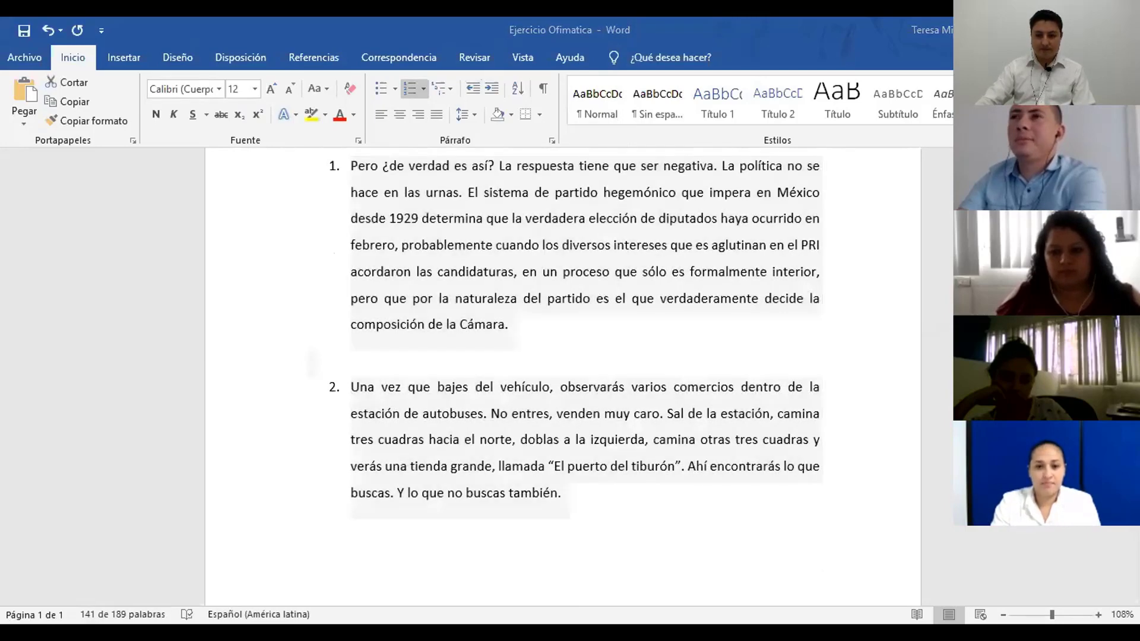
pyautogui.scroll(6, 450, 429)
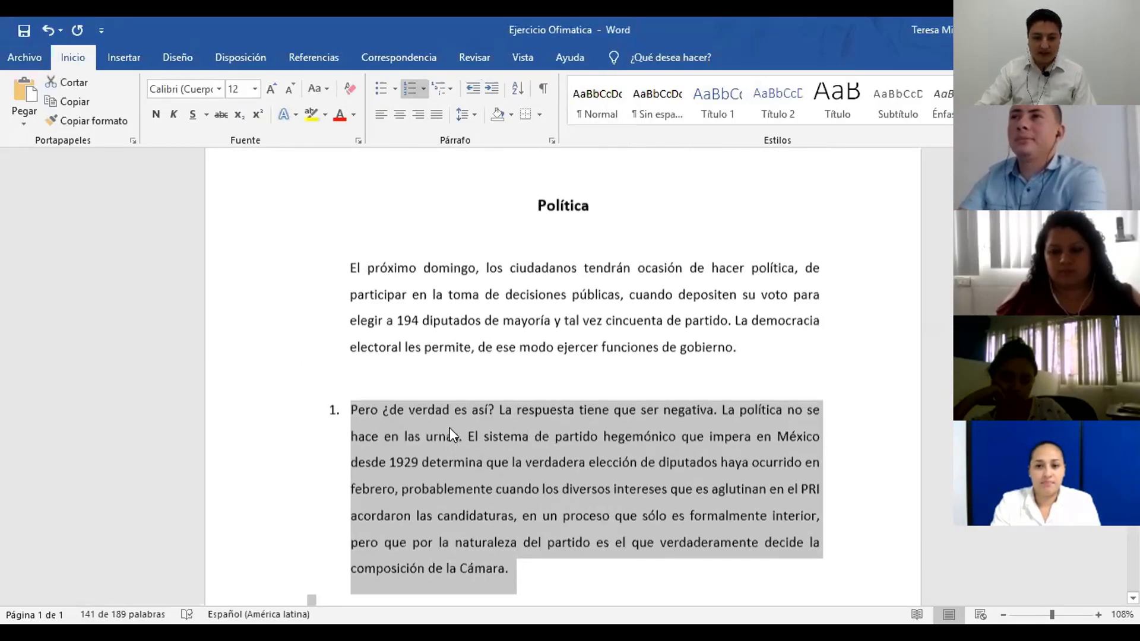
pyautogui.click(761, 350)
pyautogui.scroll(-3, 760, 349)
pyautogui.scroll(-8, 590, 402)
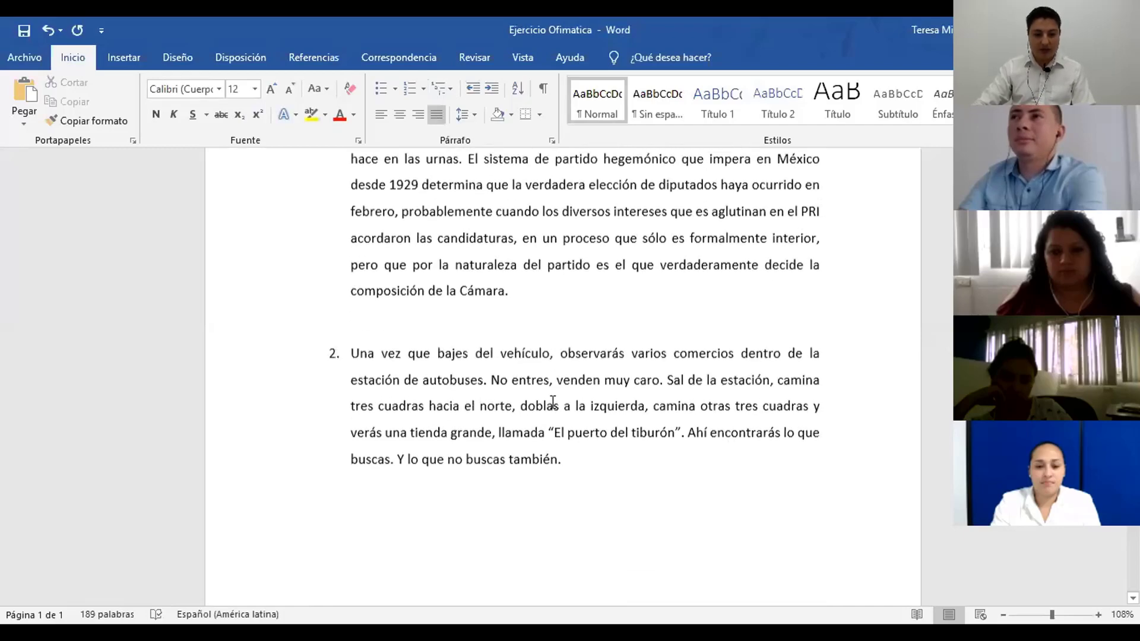
pyautogui.scroll(3, 594, 443)
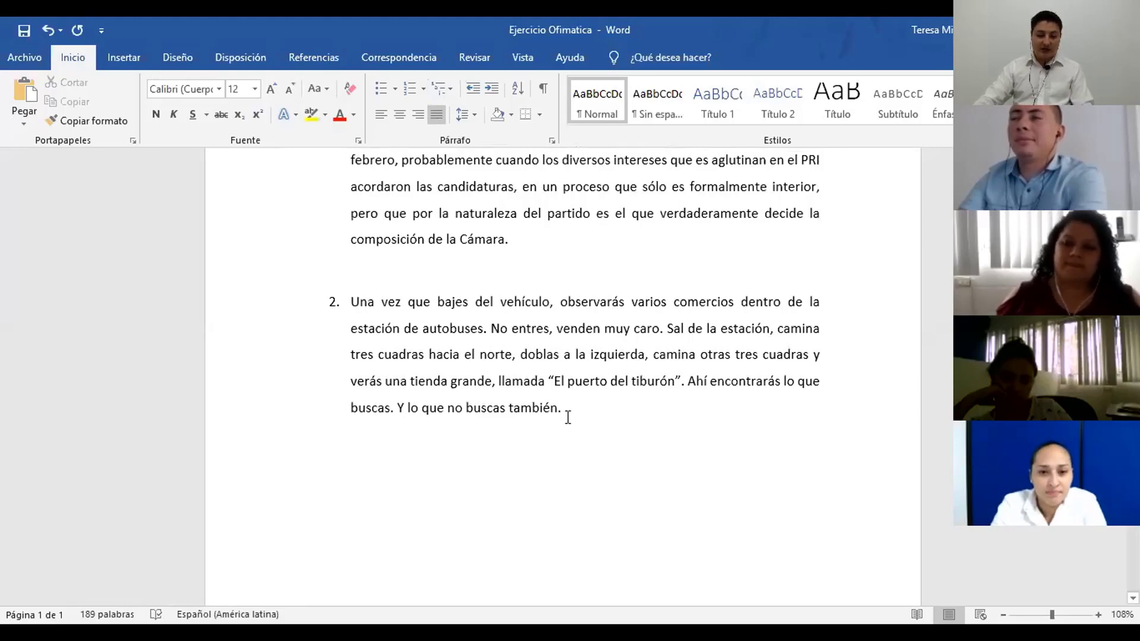
pyautogui.scroll(7, 565, 415)
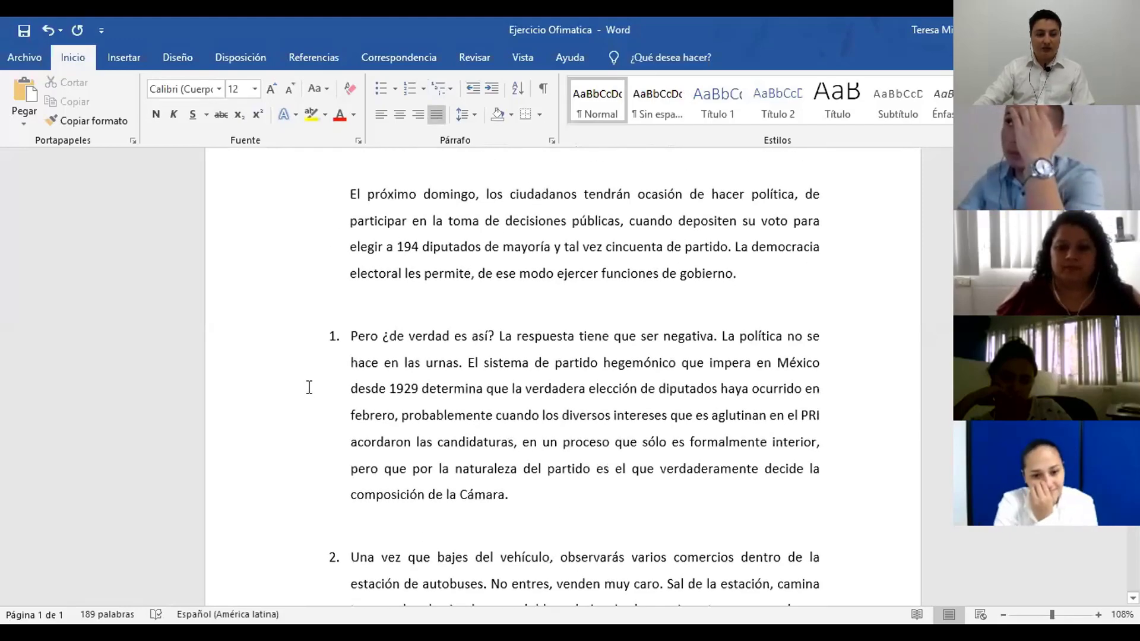
pyautogui.scroll(-10, 309, 387)
pyautogui.click(611, 320)
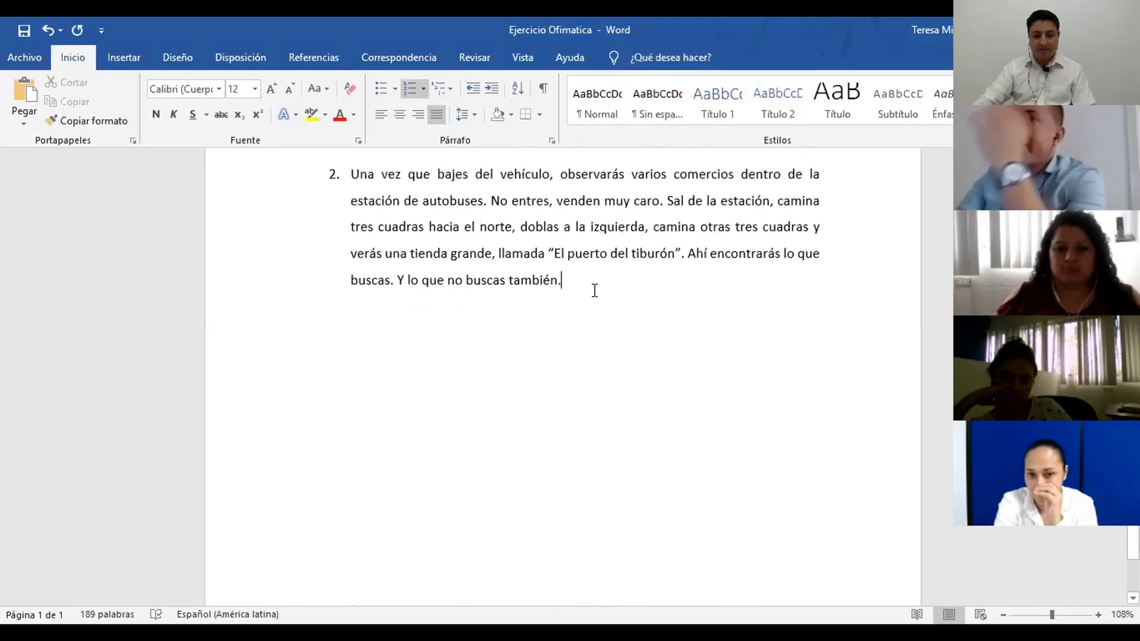
pyautogui.press('Return')
pyautogui.press('Return')
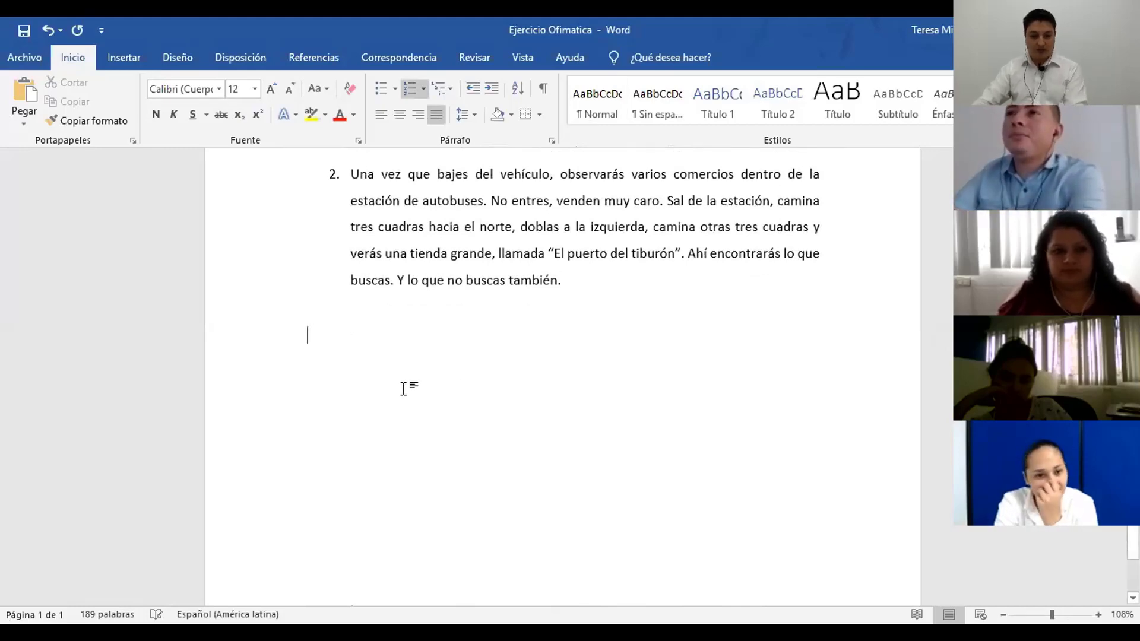
# Open the SmartArt graphic chooser for the empty line below the numbered paragraphs and move it clear of the page.
pyautogui.scroll(5, 403, 388)
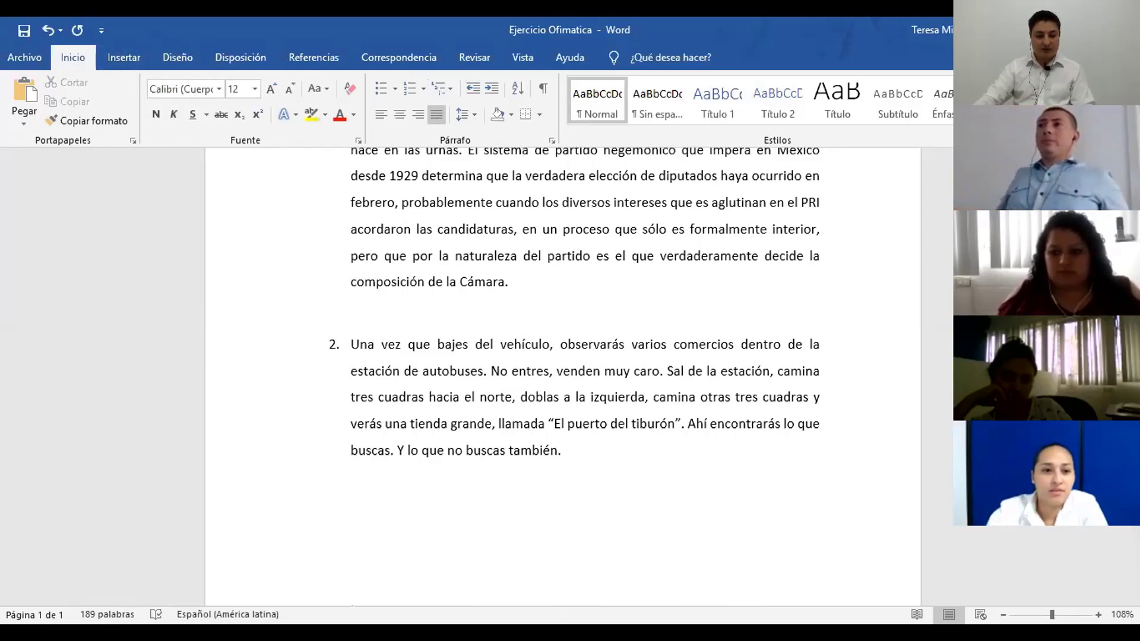
pyautogui.click(124, 58)
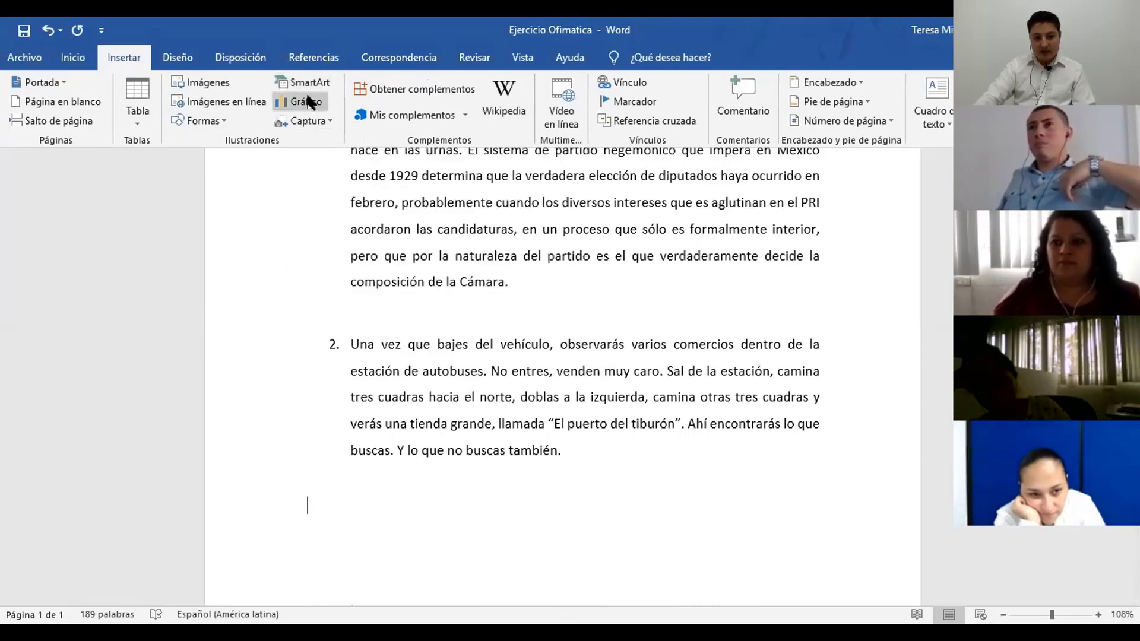
pyautogui.scroll(3, 593, 336)
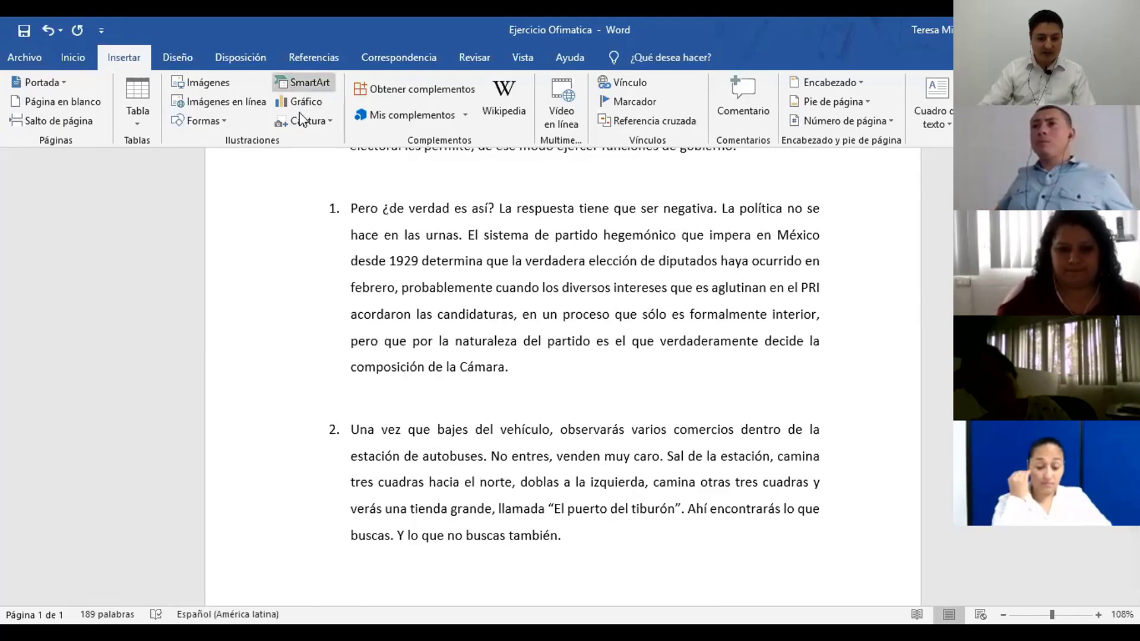
pyautogui.scroll(4, 519, 333)
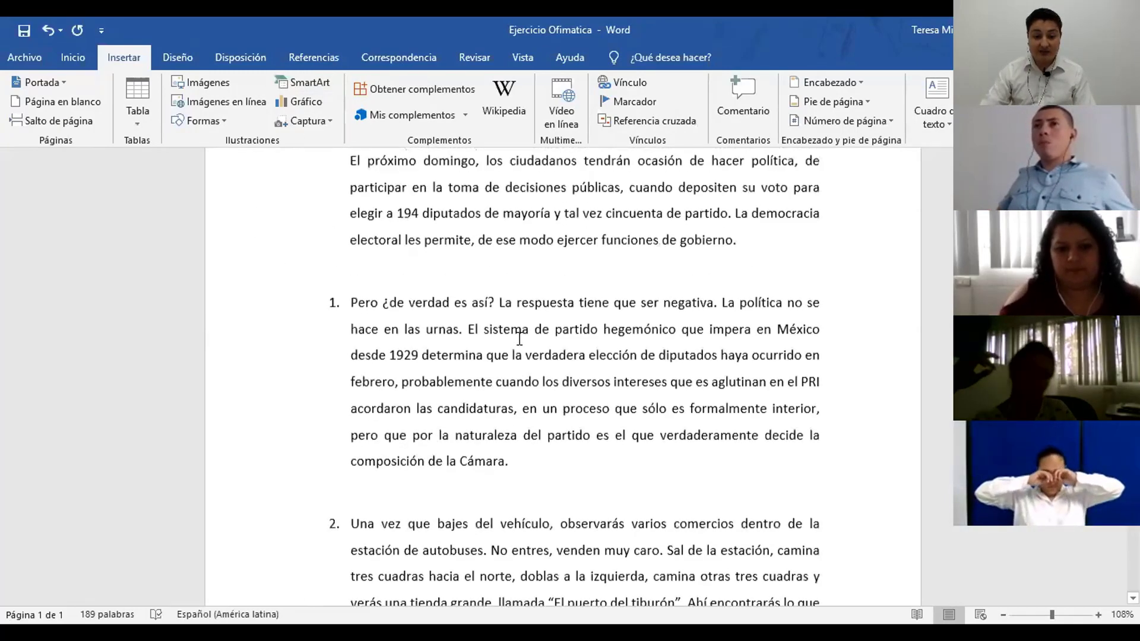
pyautogui.scroll(-3, 475, 350)
pyautogui.scroll(-5, 472, 357)
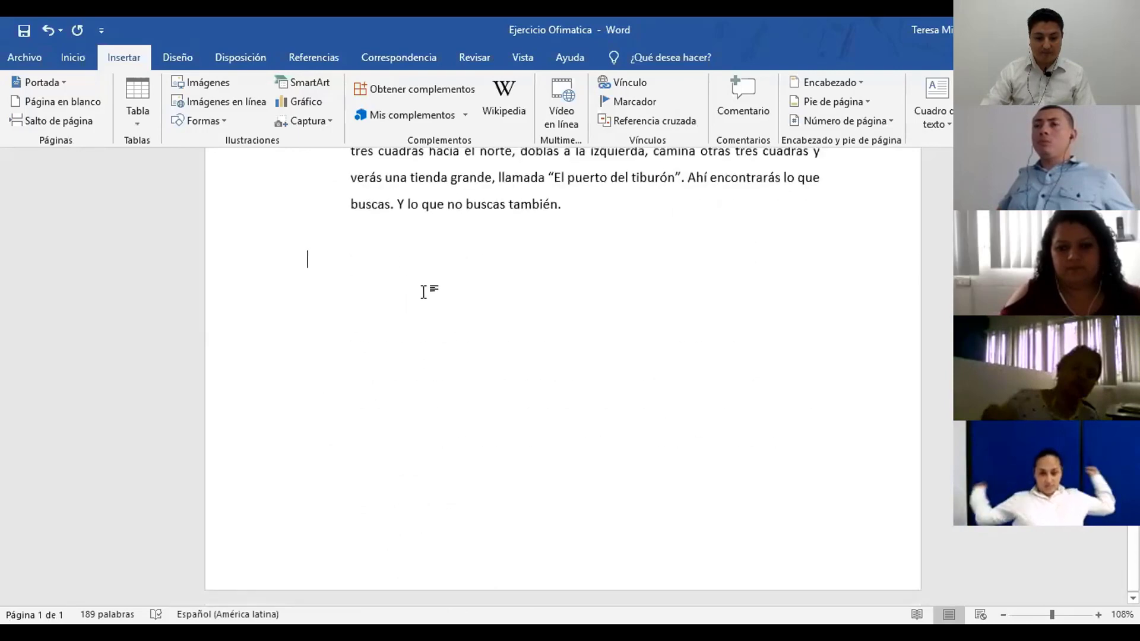
pyautogui.click(305, 87)
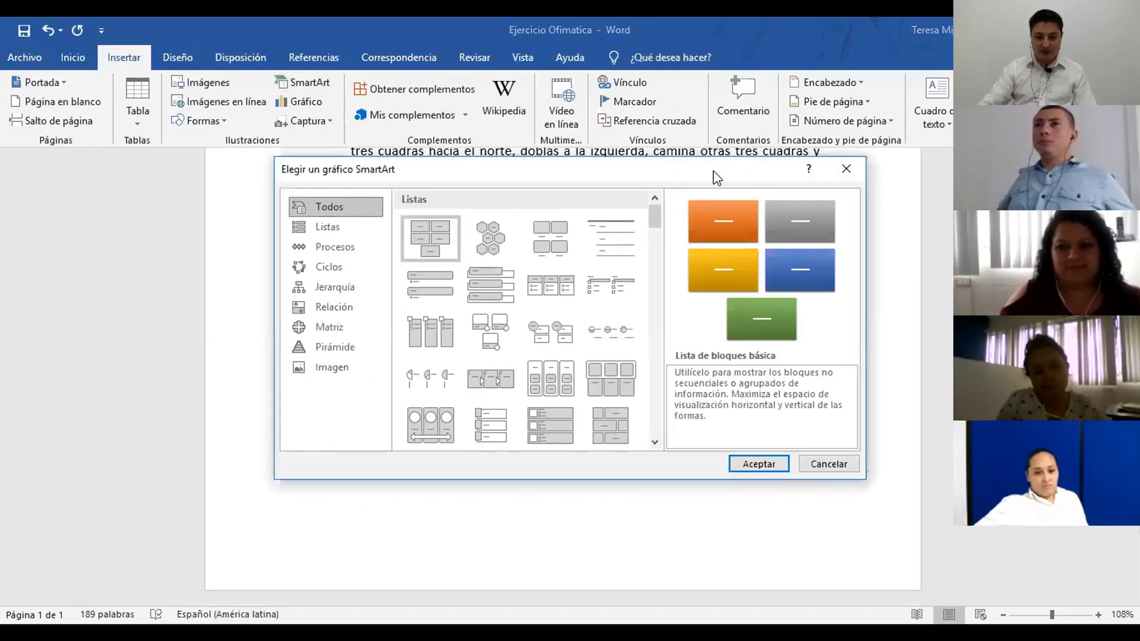
pyautogui.moveTo(720, 172); pyautogui.dragTo(709, 42)
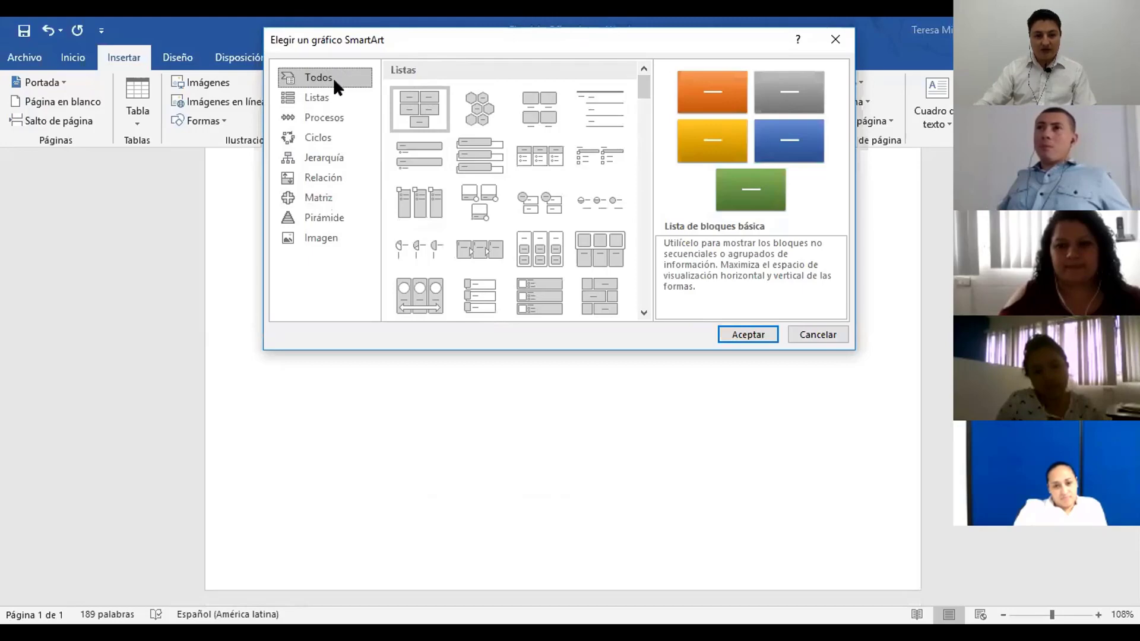
# Look through the SmartArt layouts category by category, from Listas to Imagen and back to Todos, and close the chooser without inserting one.
pyautogui.click(296, 104)
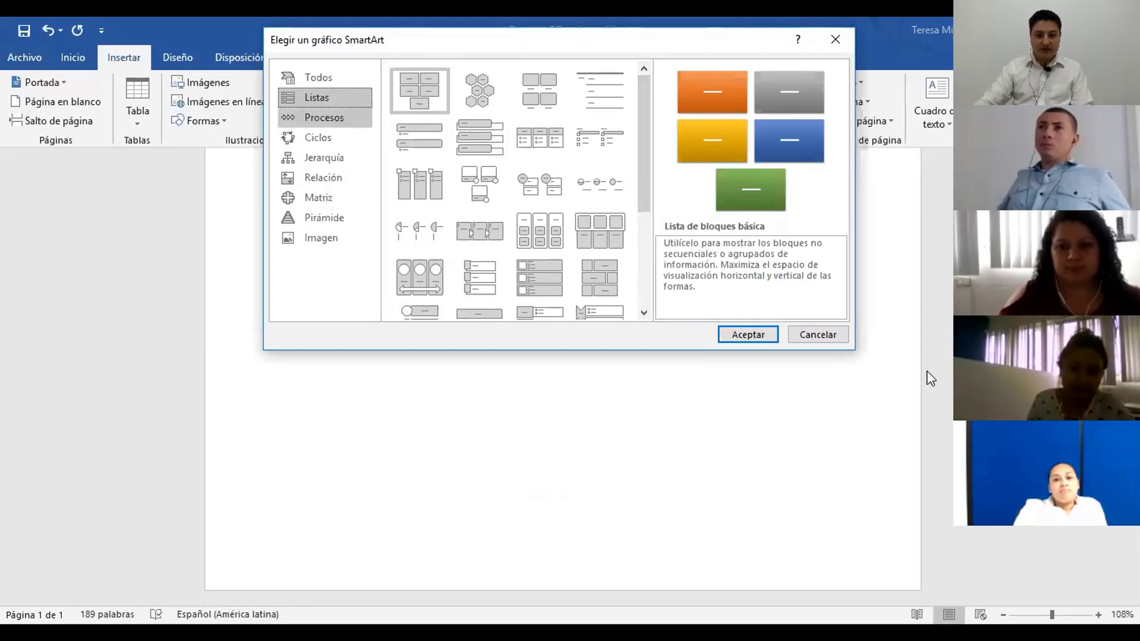
pyautogui.click(332, 117)
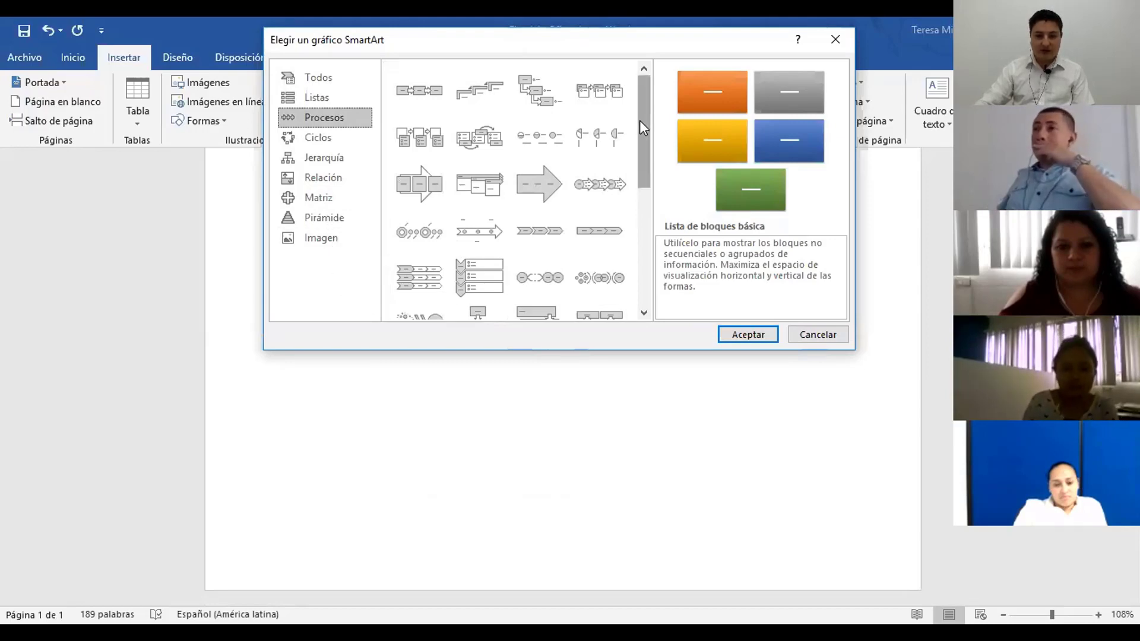
pyautogui.click(315, 140)
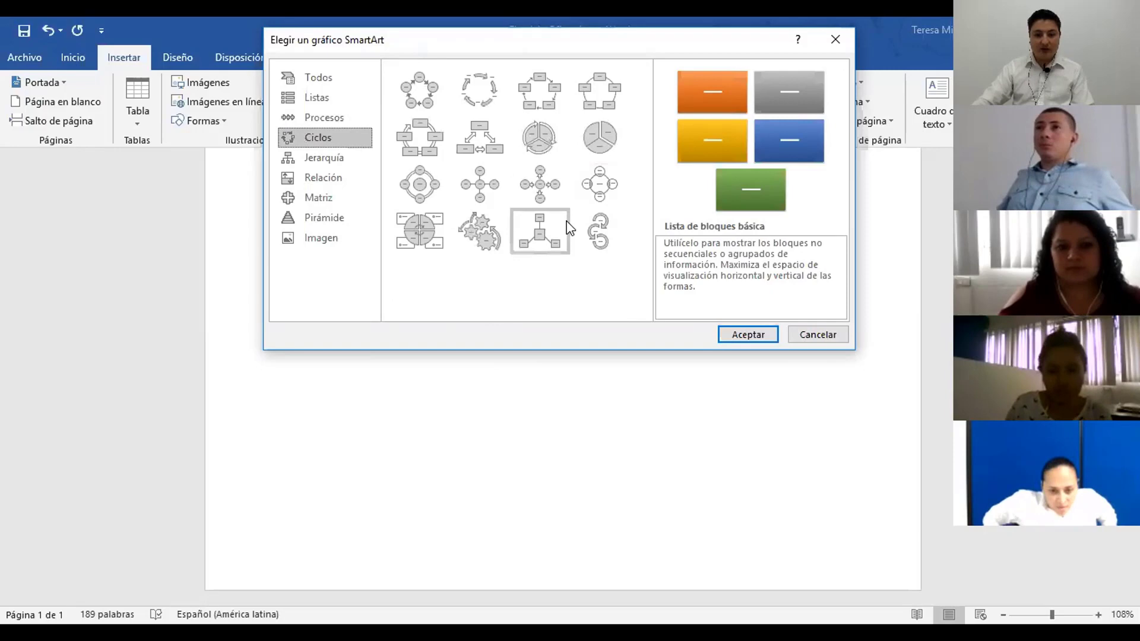
pyautogui.click(334, 160)
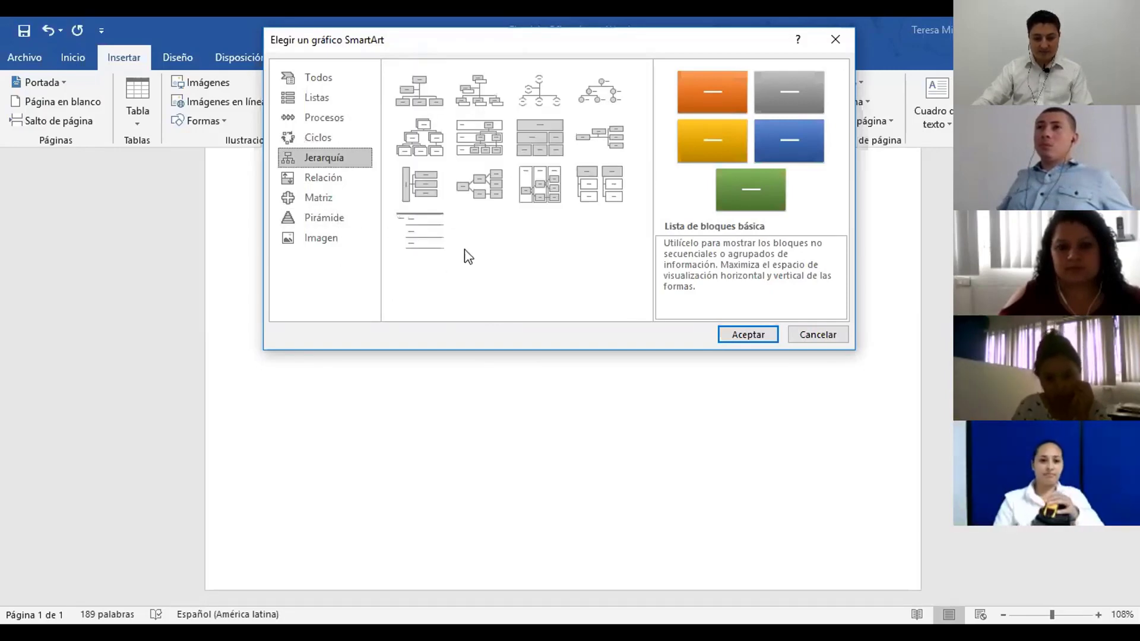
pyautogui.click(343, 179)
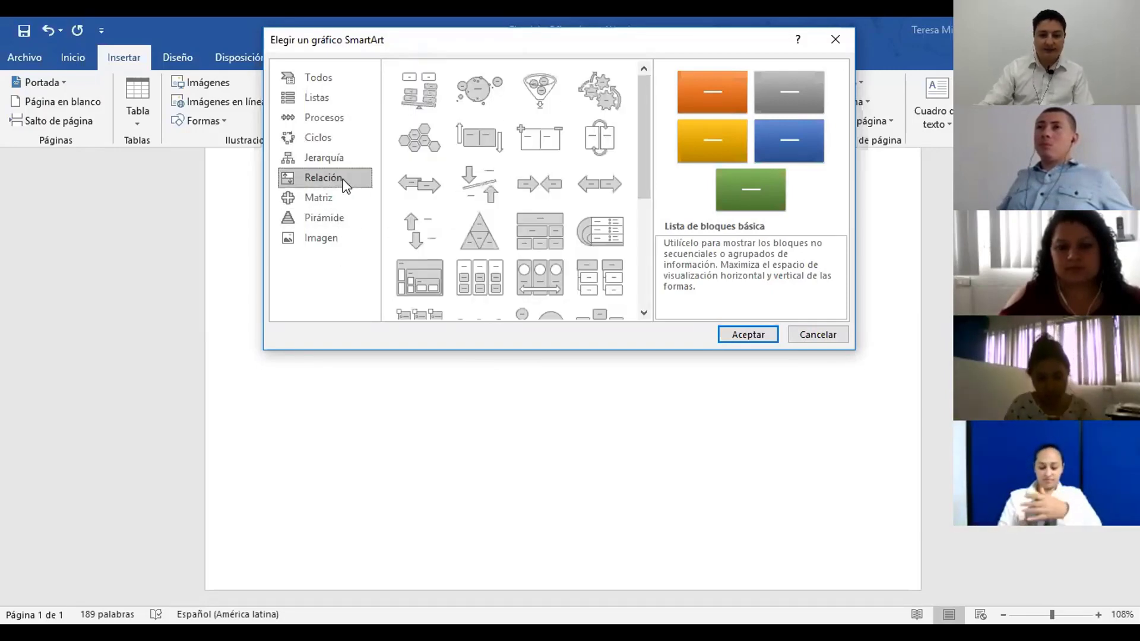
pyautogui.click(340, 198)
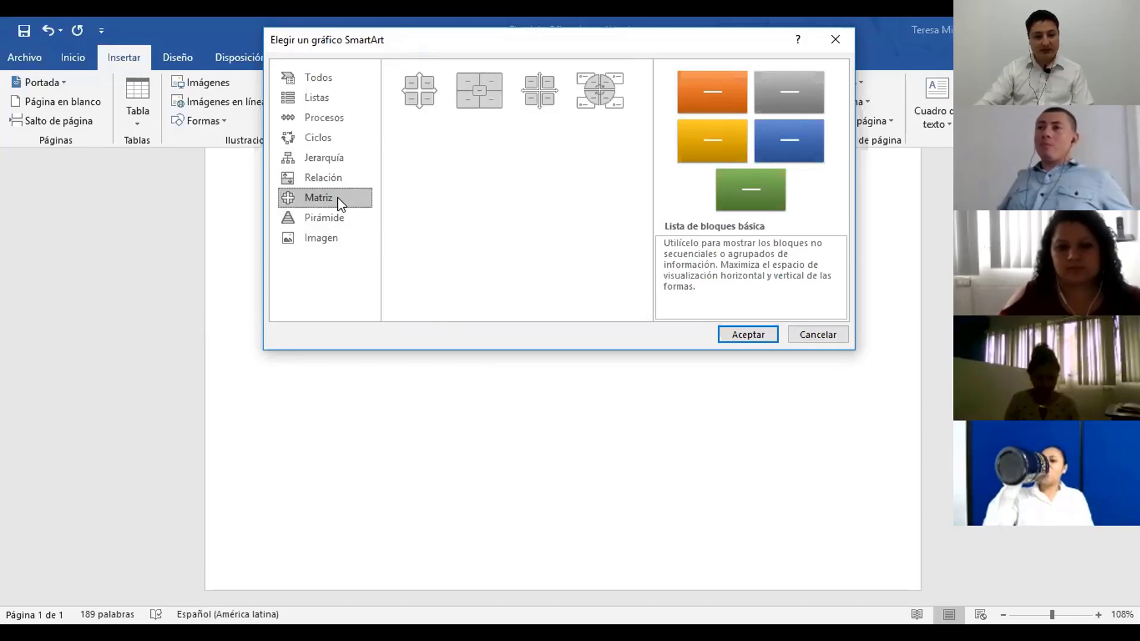
pyautogui.click(330, 216)
pyautogui.click(305, 239)
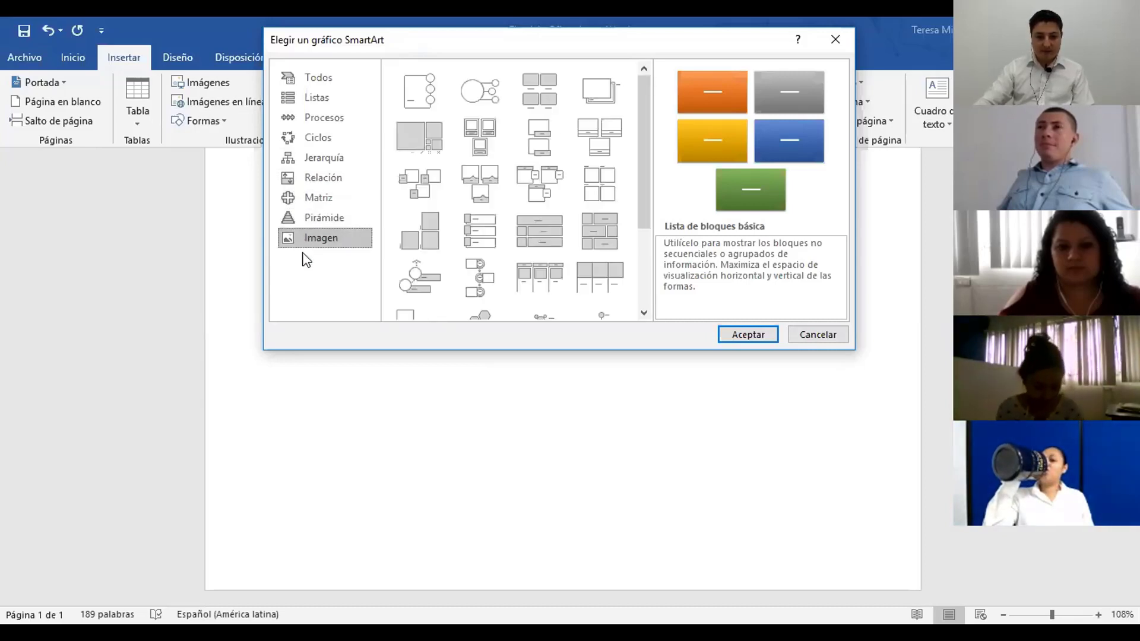
pyautogui.moveTo(645, 111)
pyautogui.mouseDown()
pyautogui.moveTo(639, 204)
pyautogui.moveTo(640, 119)
pyautogui.mouseUp()
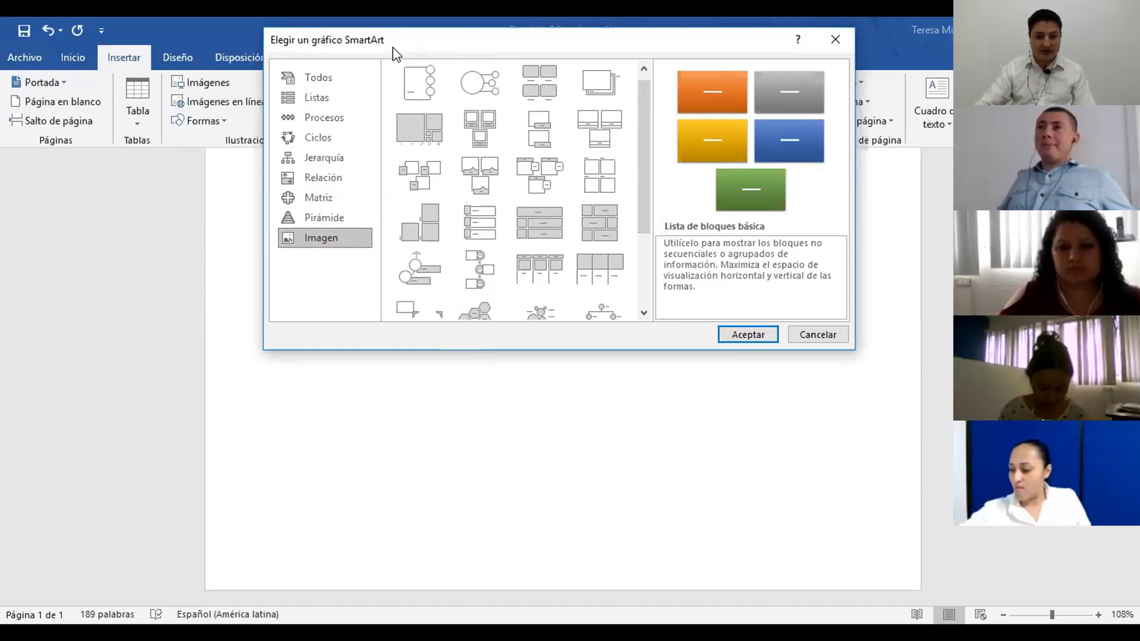
pyautogui.moveTo(393, 47); pyautogui.dragTo(387, 200)
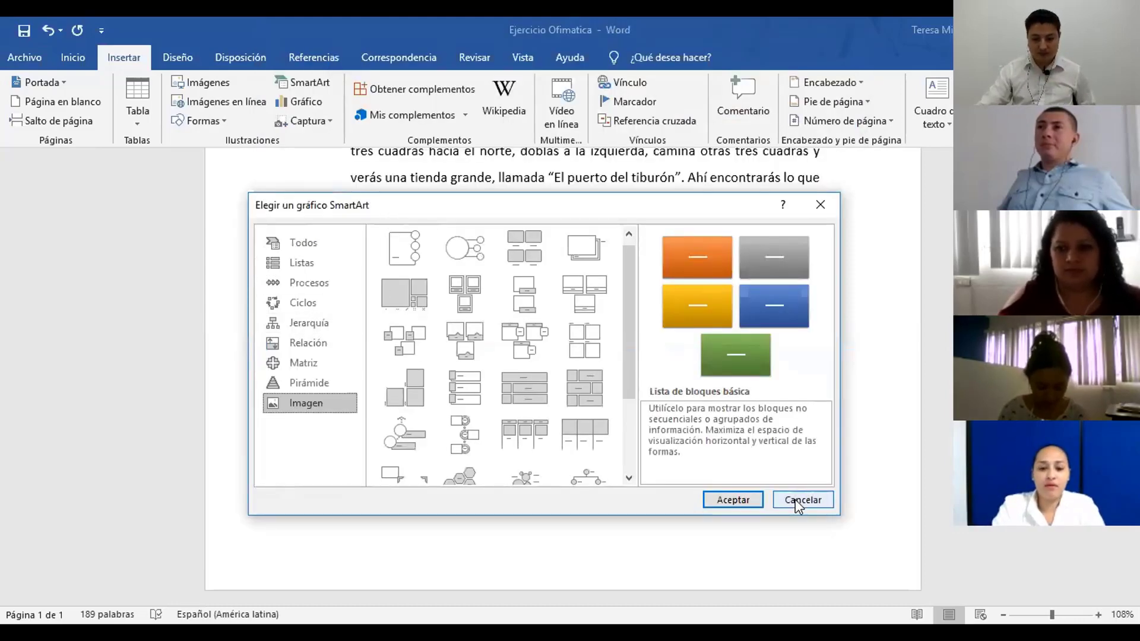
pyautogui.click(300, 242)
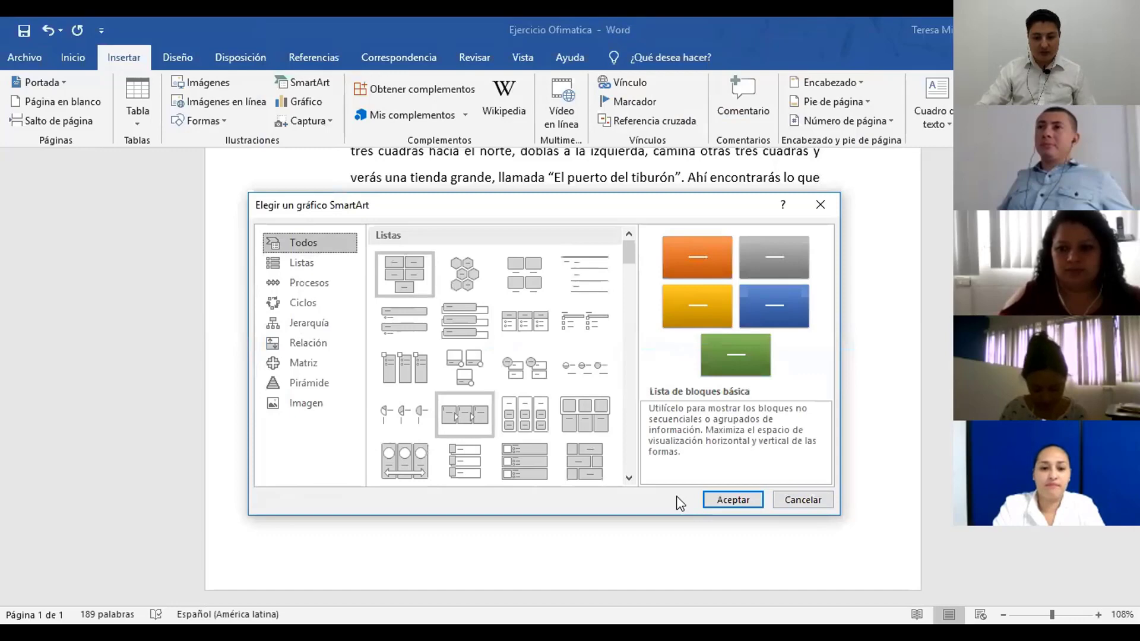
pyautogui.click(799, 500)
pyautogui.scroll(4, 444, 332)
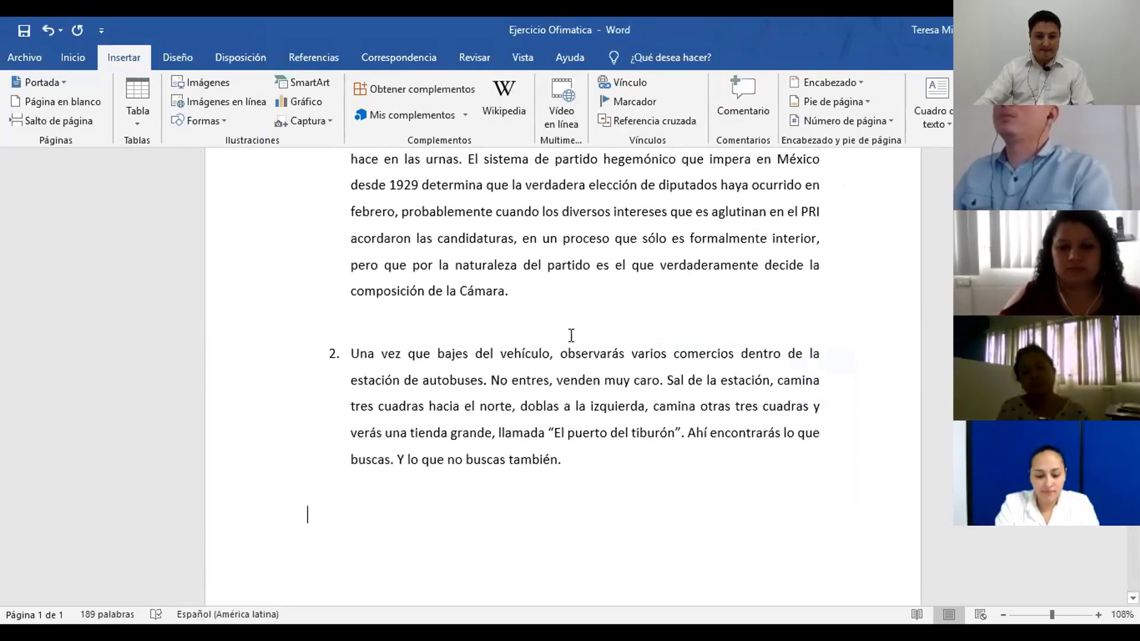
pyautogui.scroll(-3, 405, 301)
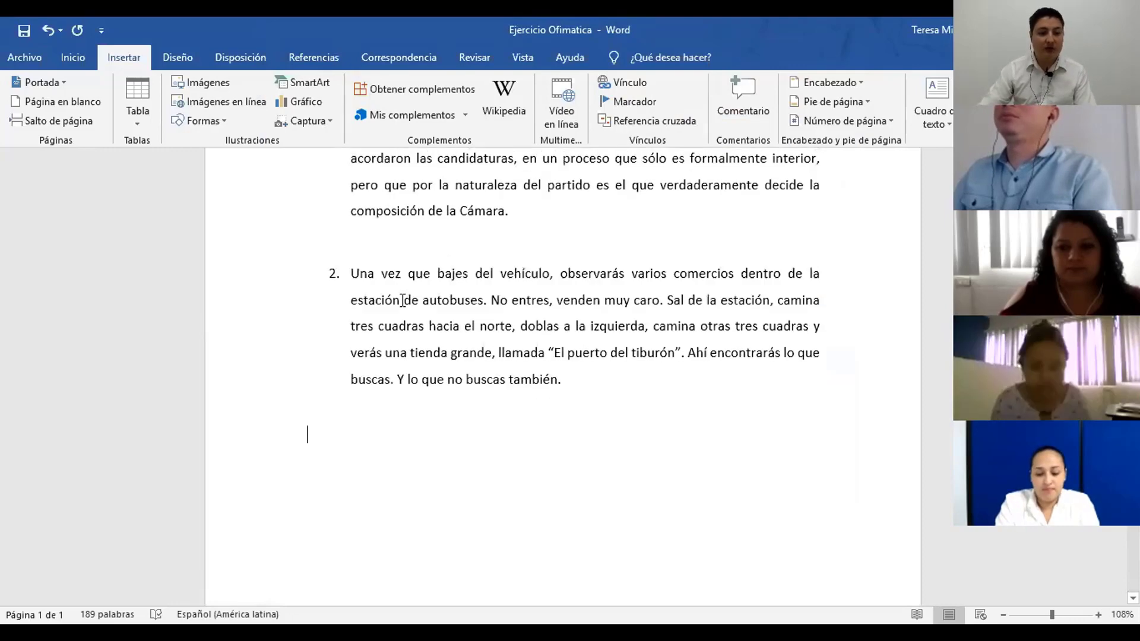